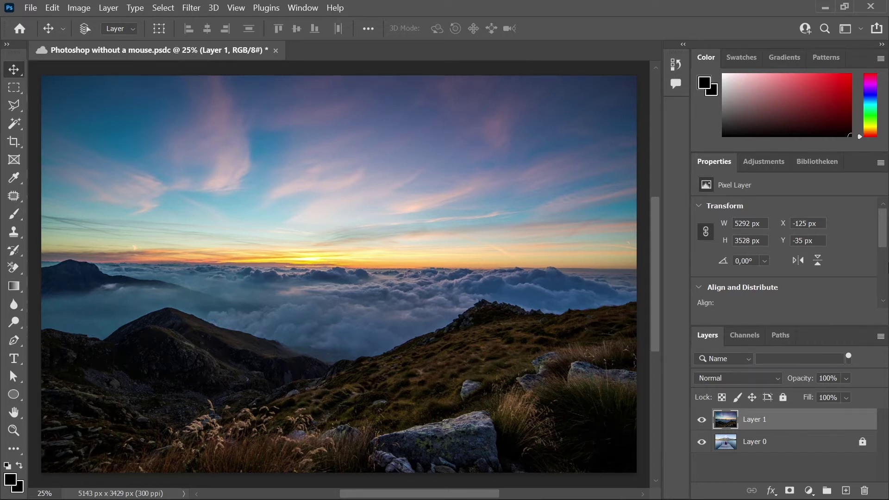
Look over the application menu commands in the Keyboard Shortcuts and Menus settings, leaving them unchanged.
key(ctrl+alt+shift+k)
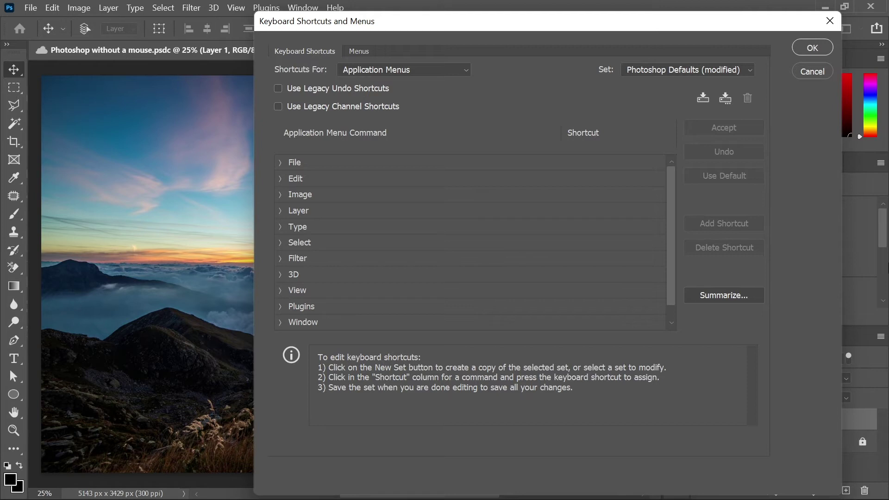
key(Escape)
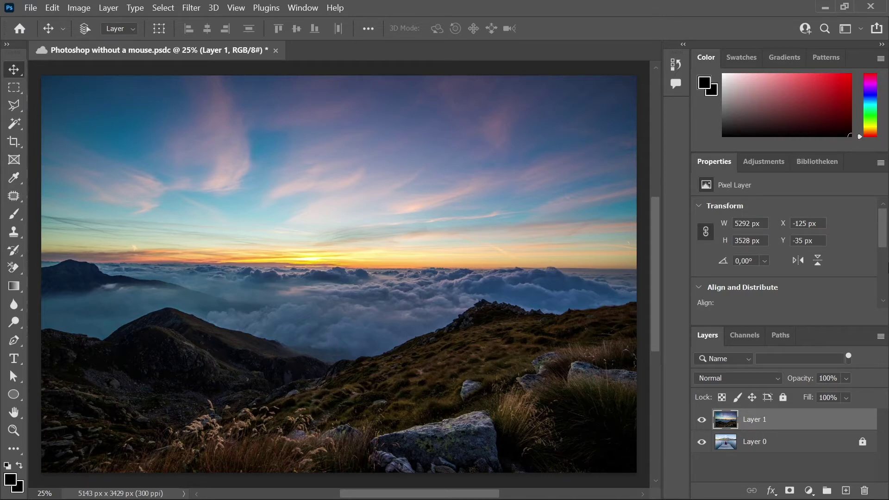
Save the document and duplicate Layer 1 as a new layer named "landscape".
key(ctrl+s)
key(ctrl+alt+j)
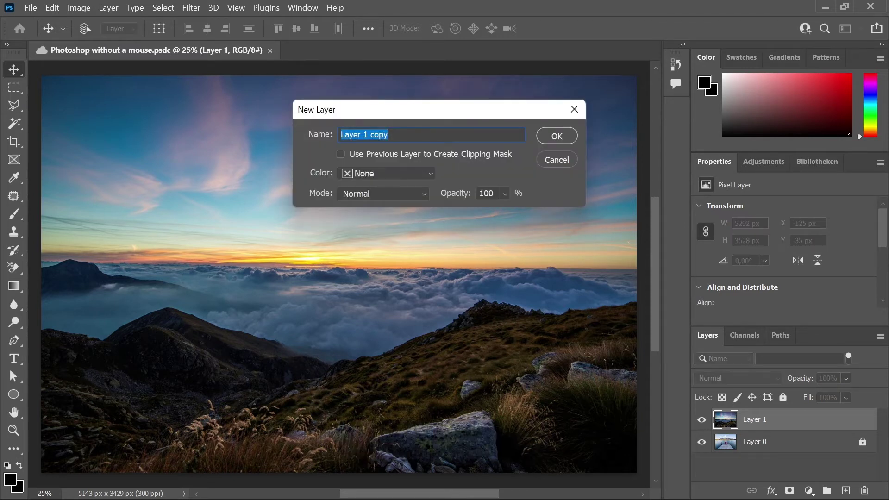
key(BackSpace)
text(land)
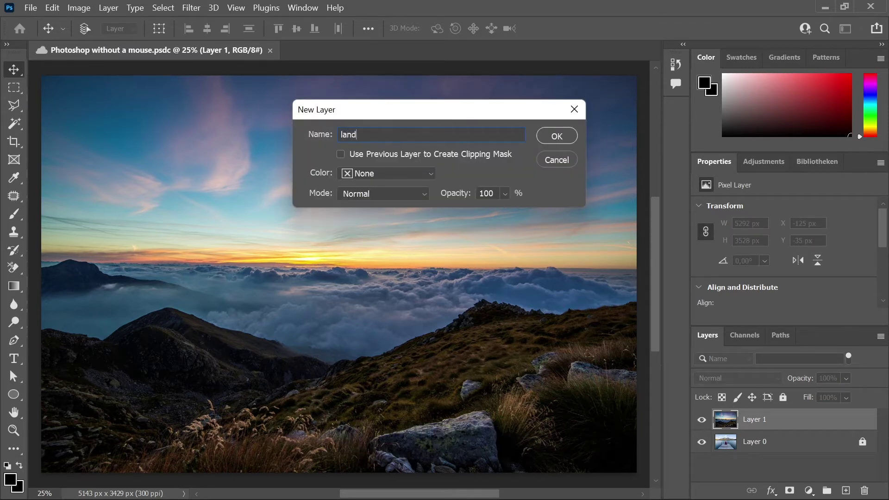
text(scape)
key(Return)
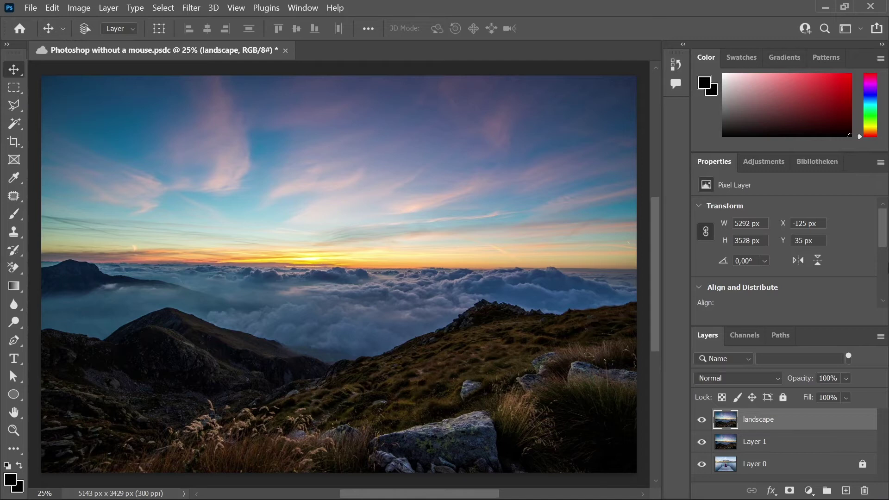
Open the Camera Raw Filter for the landscape layer and set Temperature to +30.
key(ctrl+shift+a)
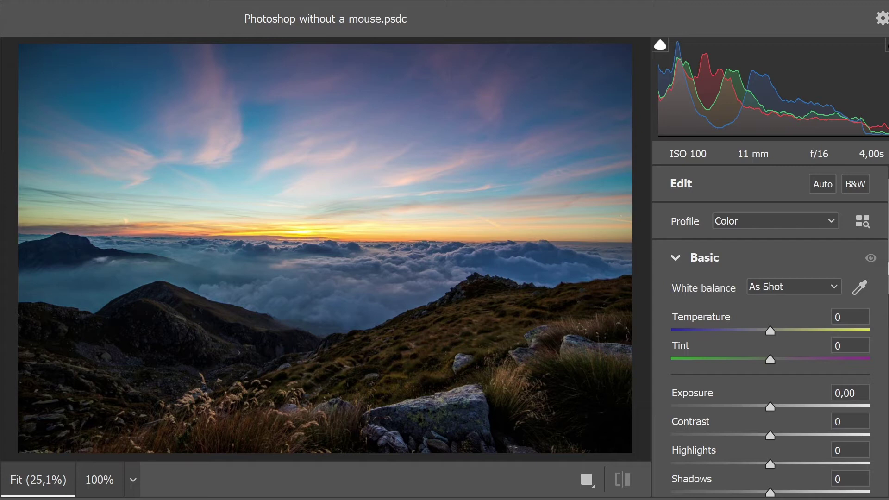
key(Tab)
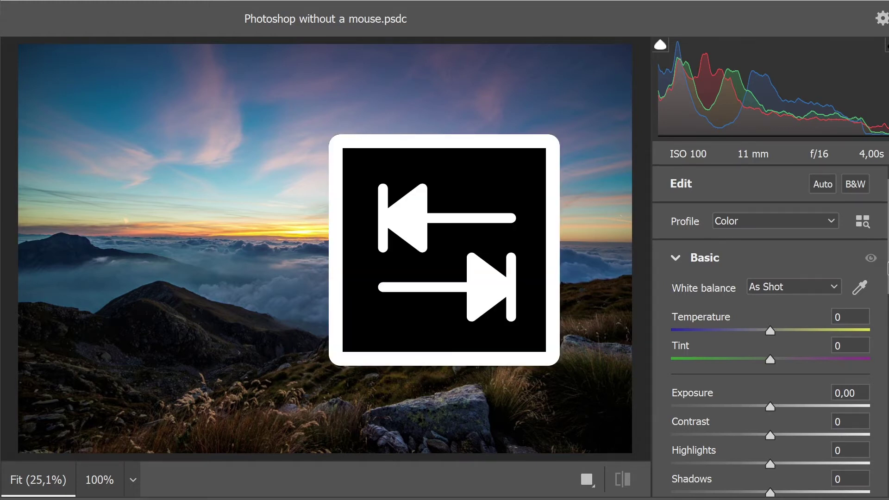
key(Tab)
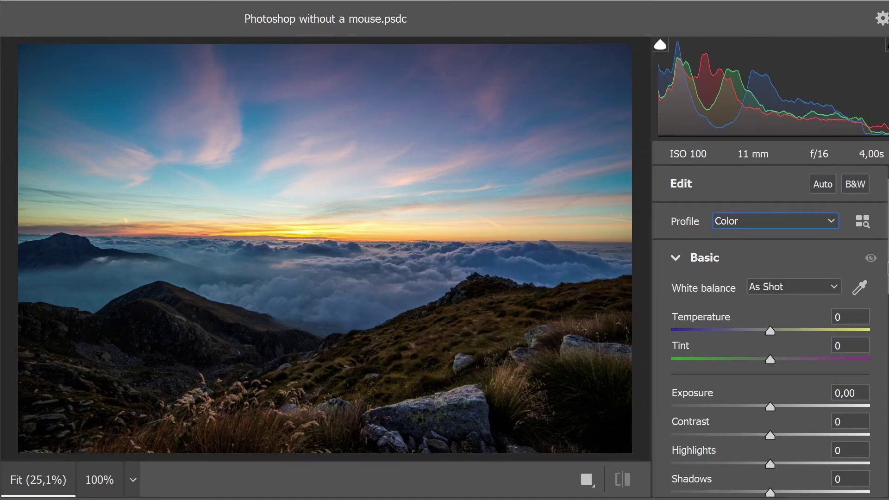
key(Tab)
text(30)
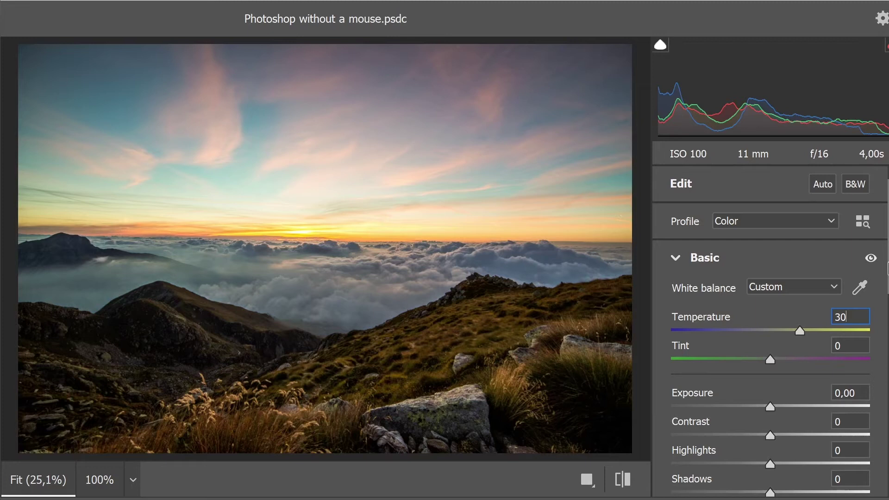
Set the Tint of the landscape photo to +65 in the Basic adjustments.
key(Tab)
text(50)
key(BackSpace)
key(BackSpace)
text(65)
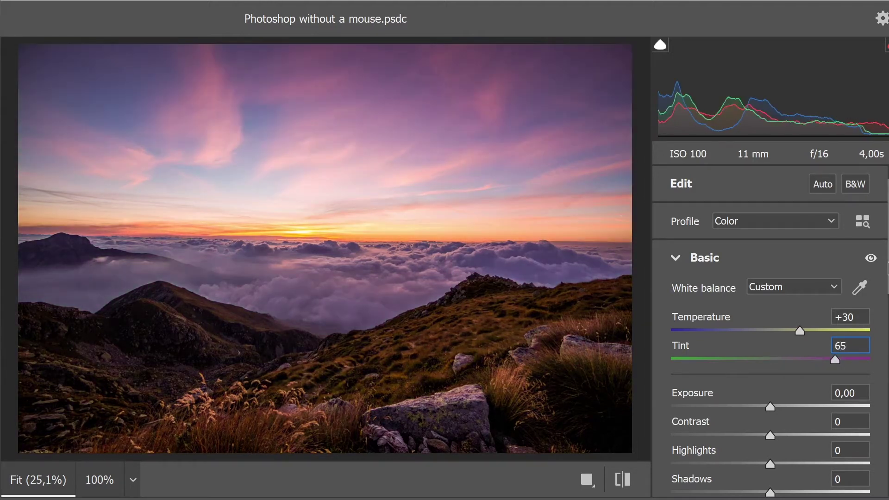
Raise the Exposure to +0,15 and the Contrast to +10 in the Basic adjustments.
key(Tab)
key(Up)
key(Up)
key(Up)
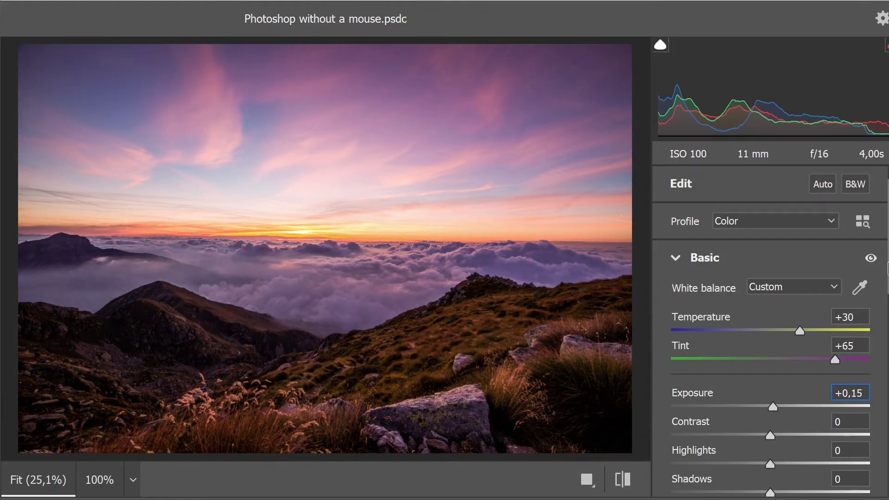
key(Tab)
key(Up)
key(Up)
key(Up)
key(Up)
key(Up)
key(Up)
key(Up)
key(Up)
key(Up)
key(Up)
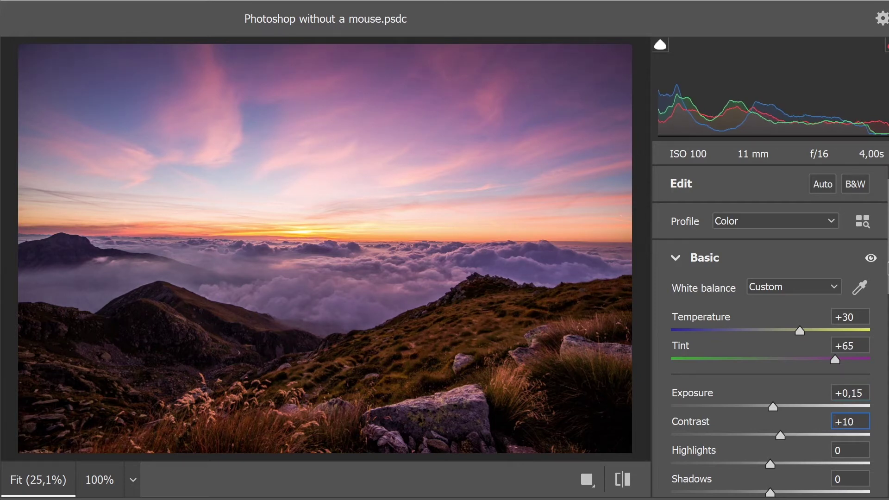
Lower the Highlights to -10 and raise the Shadows to +10.
key(Tab)
key(Down)
key(Down)
key(Down)
key(Down)
key(Down)
key(Down)
key(Down)
key(Down)
key(Down)
key(Down)
key(Tab)
key(Up)
key(Up)
key(Up)
key(Up)
key(Up)
key(Up)
key(Up)
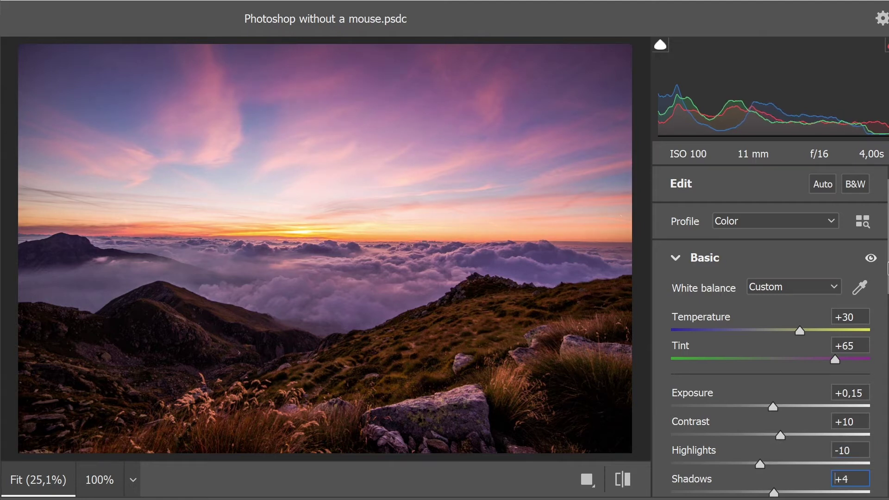
key(Up)
key(Up)
key(Up)
Lower the Whites to -5 and raise the Blacks to +5.
key(Tab)
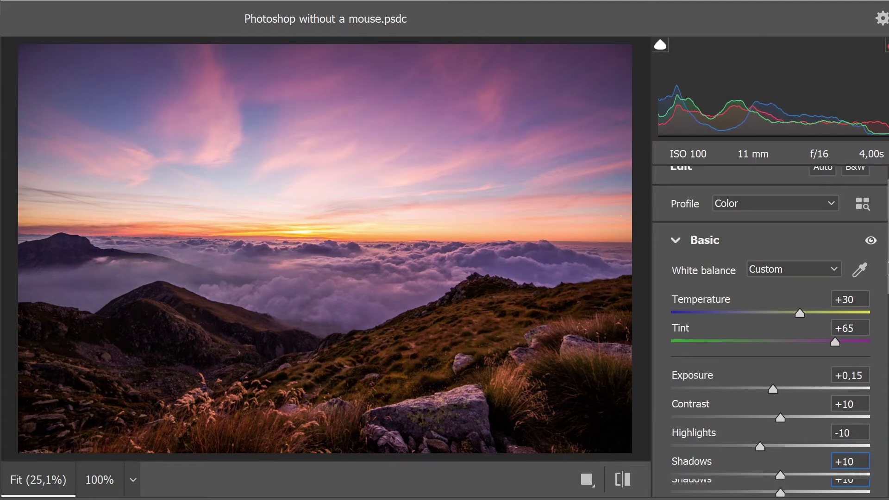
key(Down)
key(Down)
key(Down)
key(Down)
key(Down)
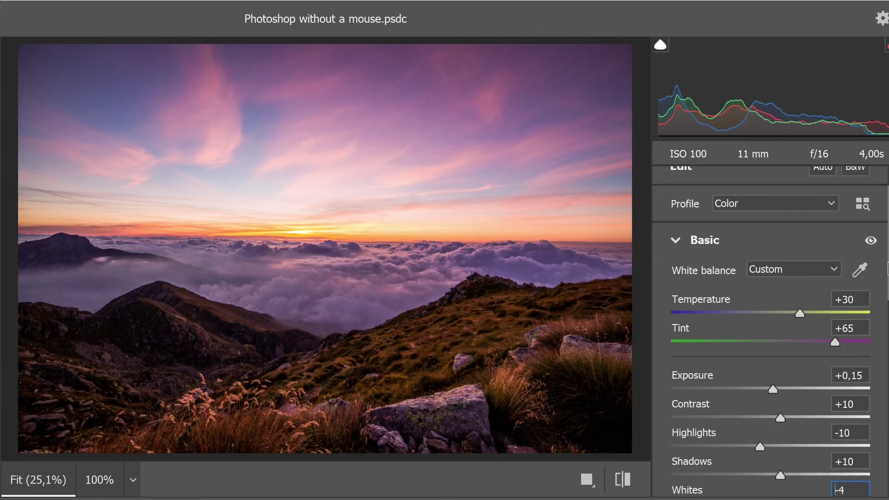
key(Tab)
key(Up)
key(Up)
key(Up)
key(Up)
key(Up)
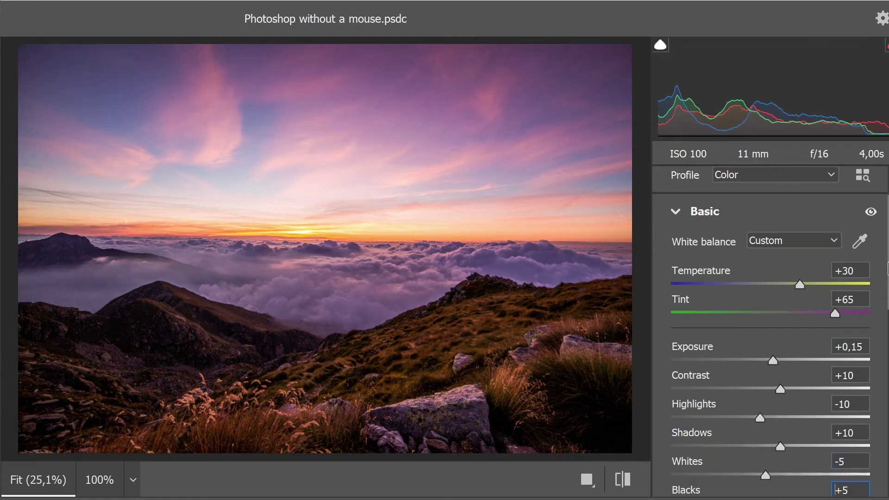
Raise the Clarity to +5, leaving Texture at 0.
key(Tab)
key(Tab)
key(Up)
key(Up)
key(Up)
key(Up)
key(Up)
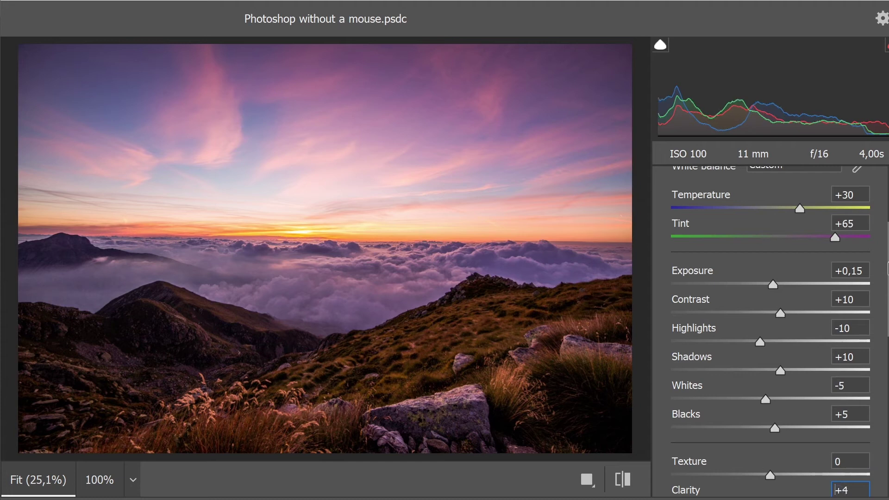
Raise the Saturation to +10 and apply the Camera Raw adjustments to the landscape layer.
key(Tab)
key(Tab)
key(Tab)
key(Up)
key(Up)
key(Up)
key(Up)
key(Up)
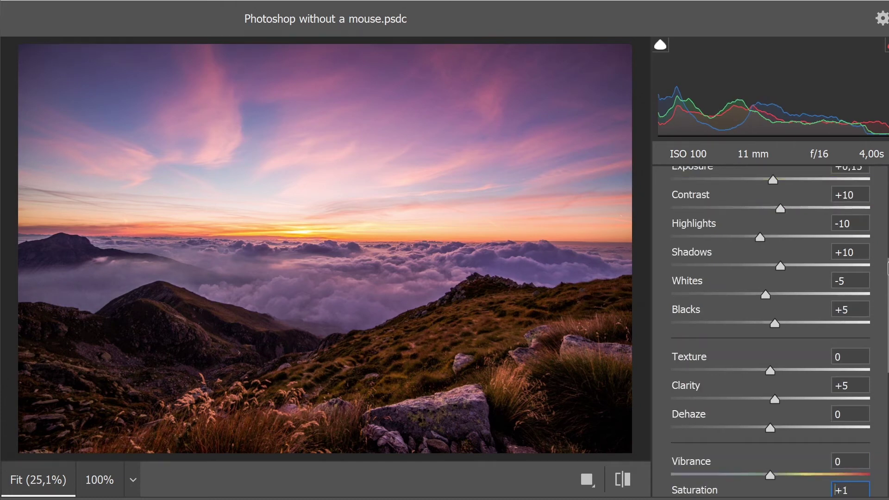
key(Up)
key(Up)
key(Up)
key(Up)
key(Up)
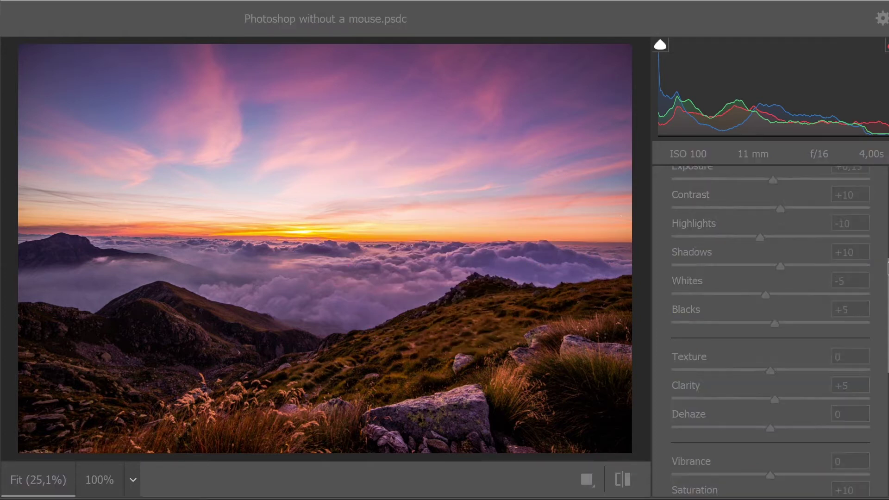
key(Return)
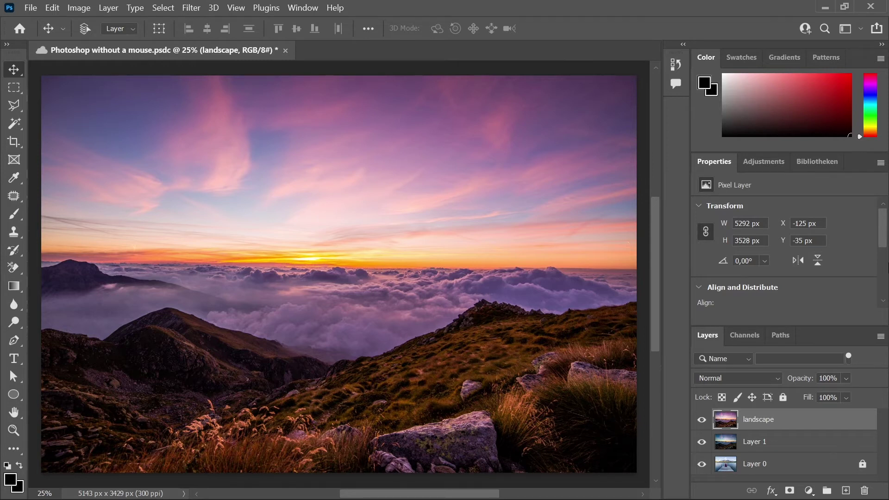
Apply Sky Replacement with the default blue cloudy sky and settings, output to New Layers.
key(ctrl+F5)
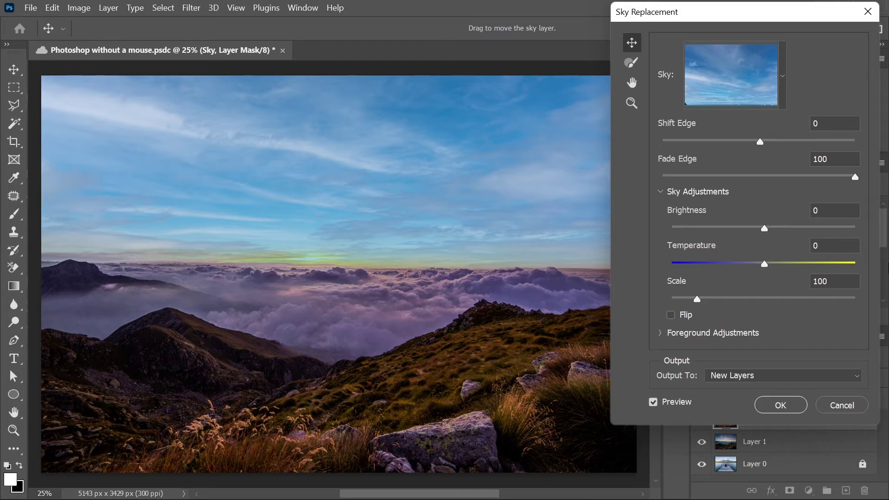
key(Return)
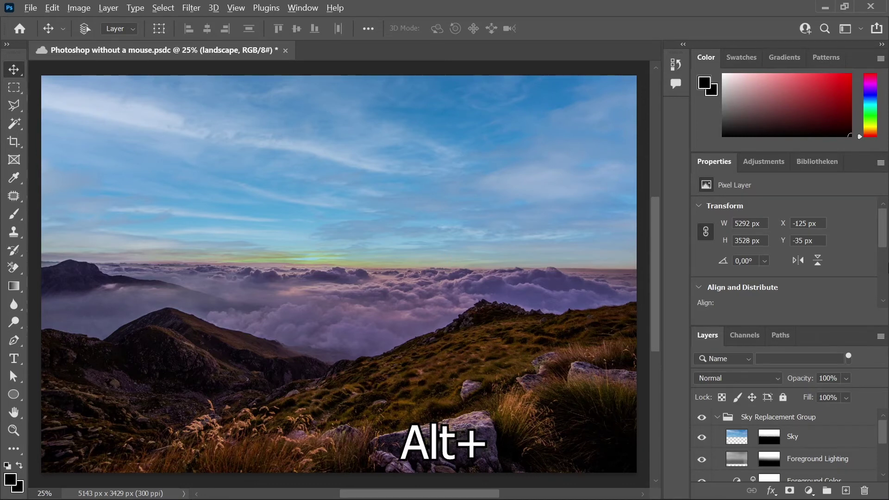
Filter the layers by the name "sky" and hide the Sky Replacement Group together with its Sky layer.
key(ctrl+alt+shift+f)
text(sky)
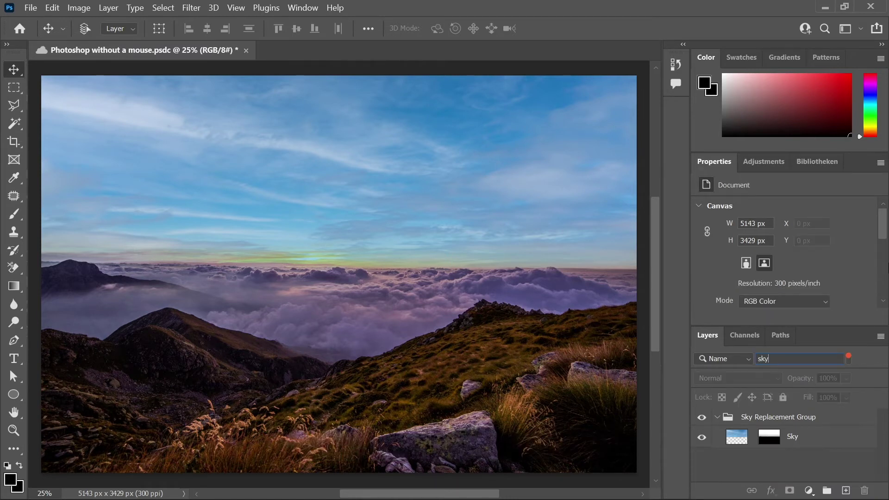
key(Return)
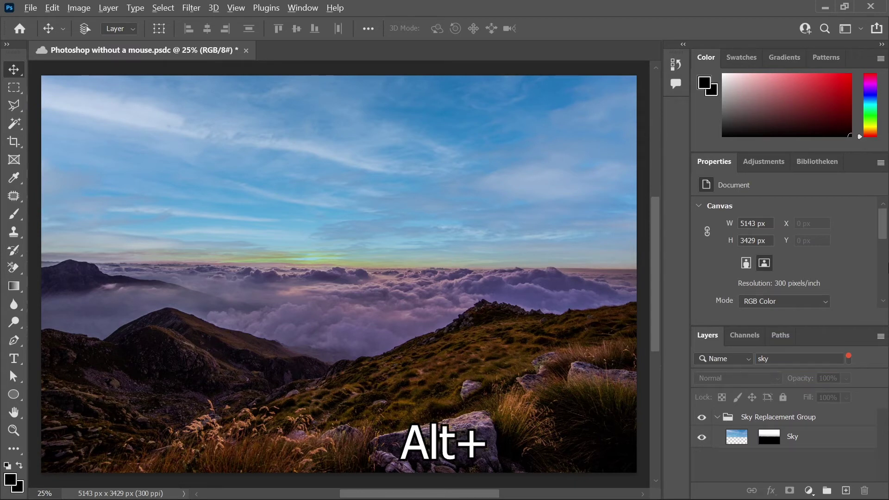
key(ctrl+alt+a)
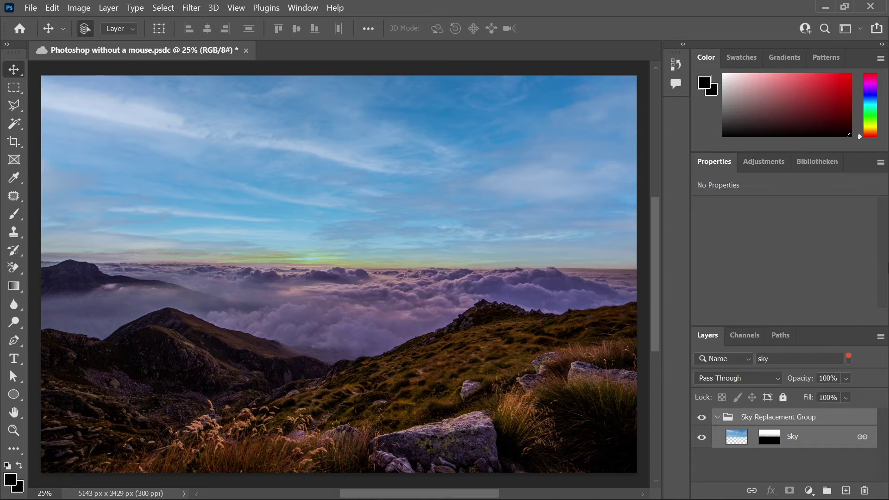
key(ctrl+comma)
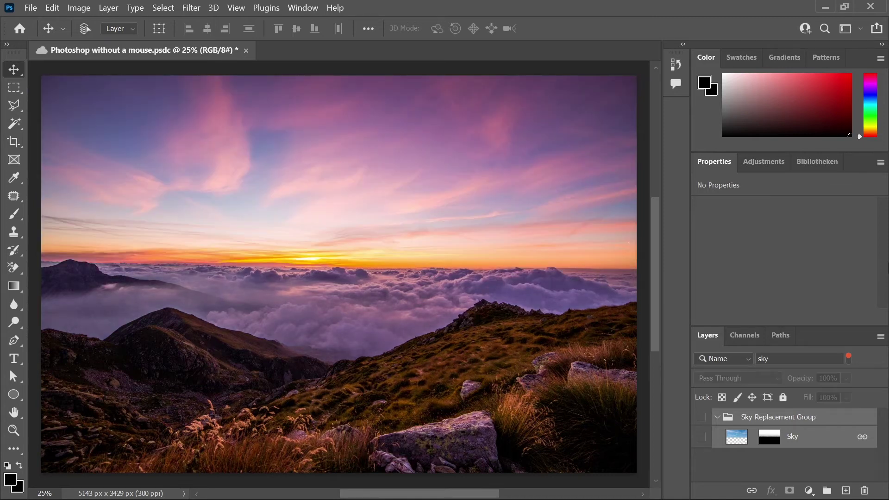
Filter the layers by the name "f" and hide the Foreground Lighting and Foreground Color layers.
key(ctrl+alt+shift+f)
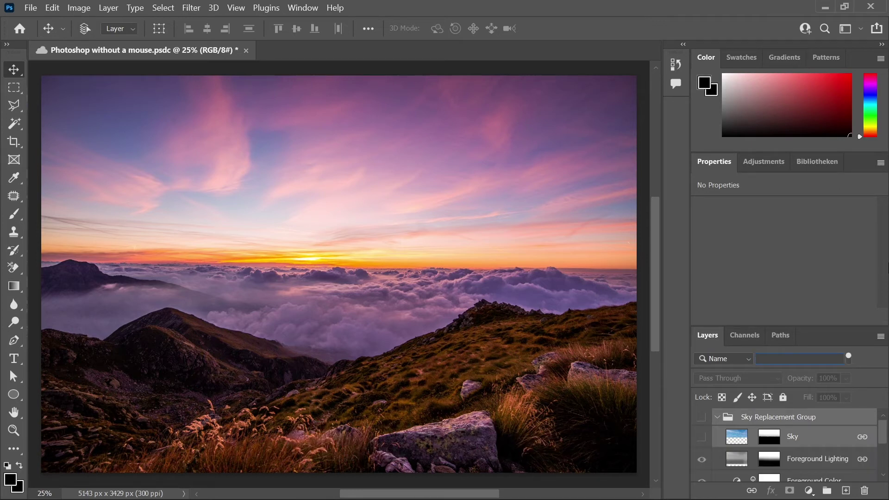
text(f)
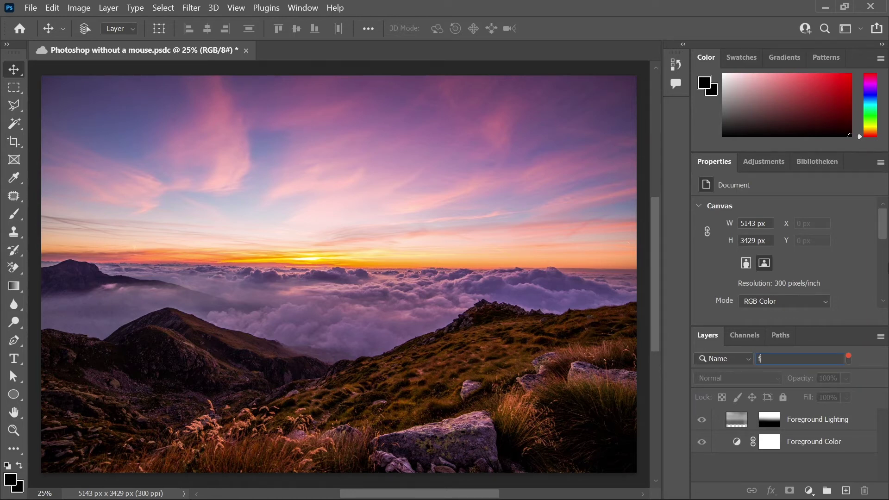
key(Return)
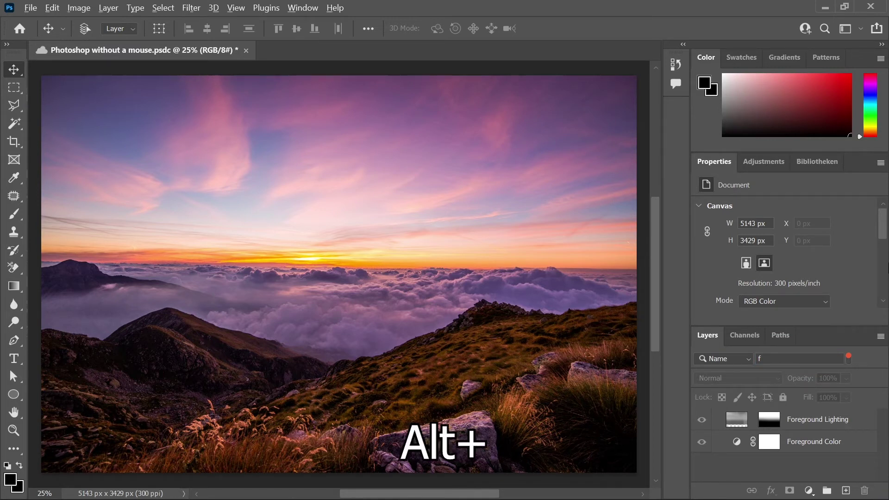
key(ctrl+alt+a)
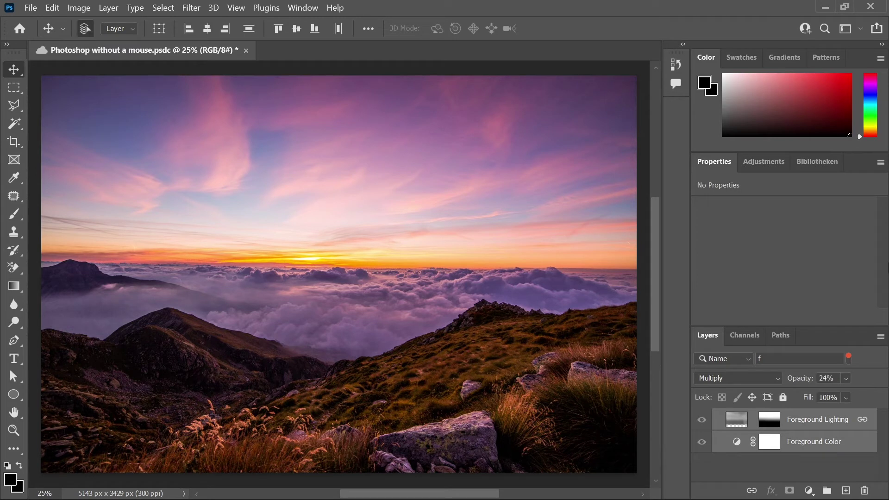
key(ctrl+comma)
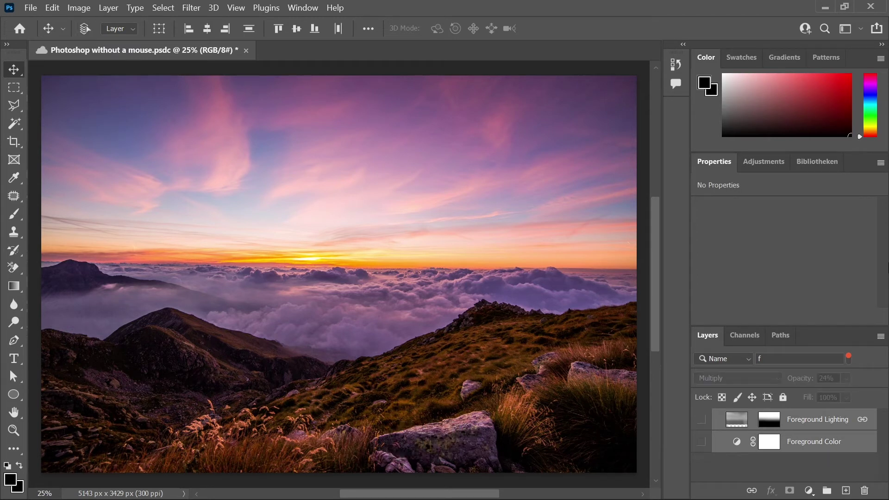
Filter the layers by the name "land" and hide the landscape layer.
key(ctrl+alt+shift+f)
key(BackSpace)
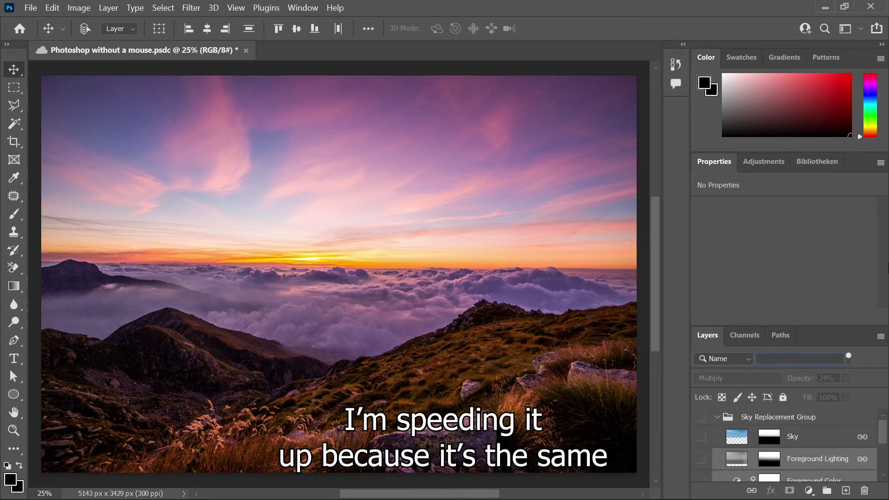
text(land)
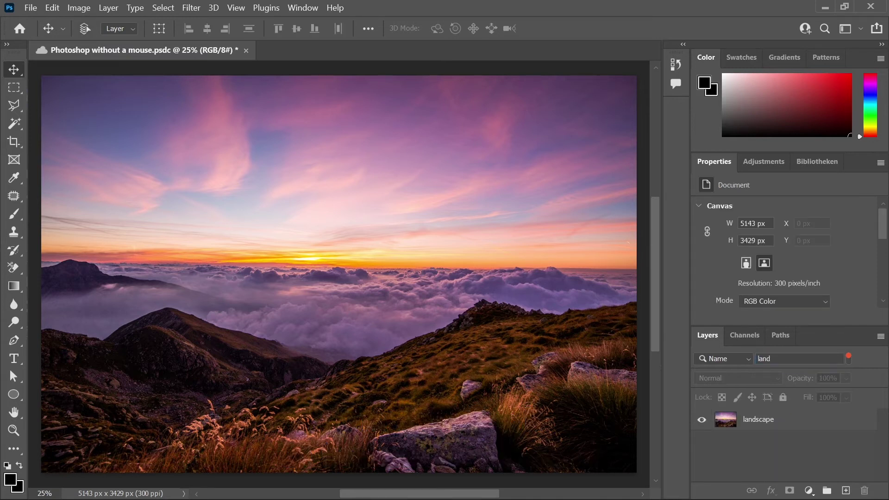
key(ctrl+comma)
key(ctrl+comma)
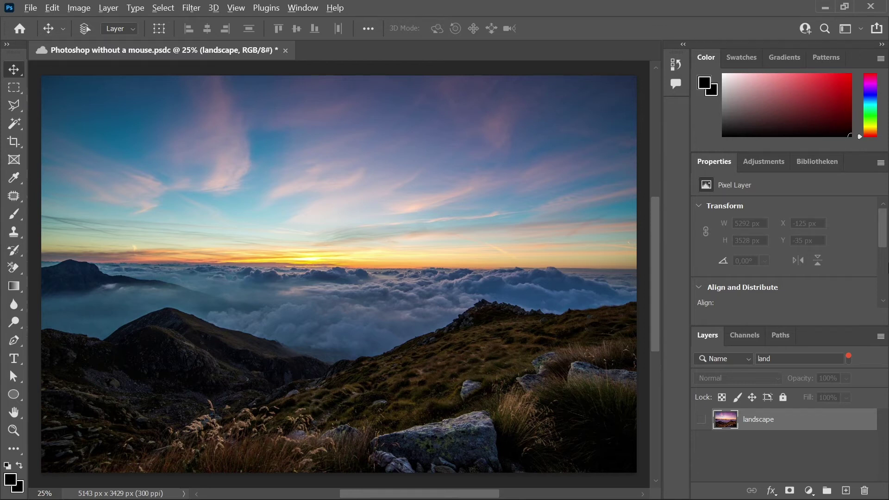
Filter the layers by the name "layer 1" and hide Layer 1.
key(ctrl+alt+shift+f)
text(laye)
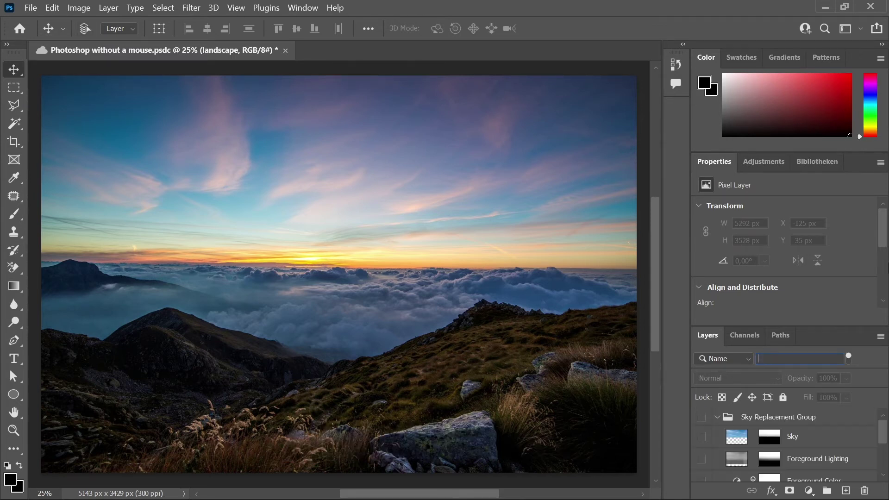
text(r 1)
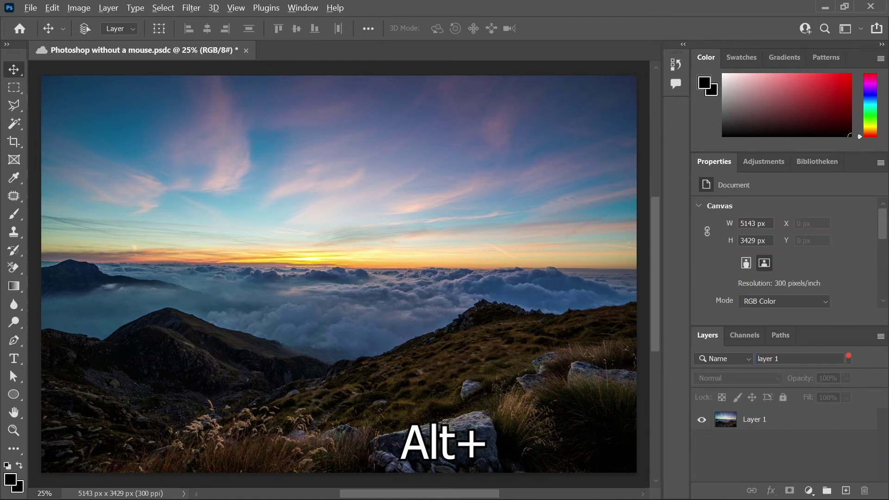
key(ctrl+alt+a)
key(ctrl+comma)
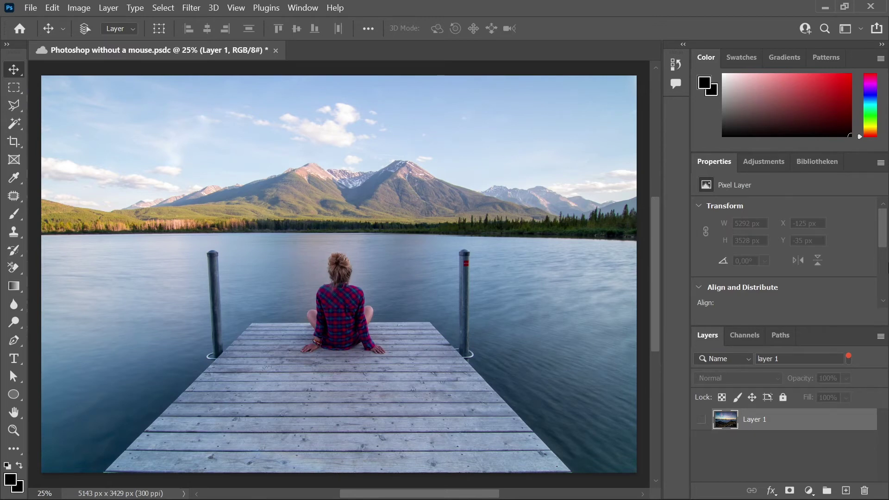
Filter the layers by the name "layer 0" and duplicate Layer 0 as a new layer named "girl".
key(ctrl+alt+shift+f)
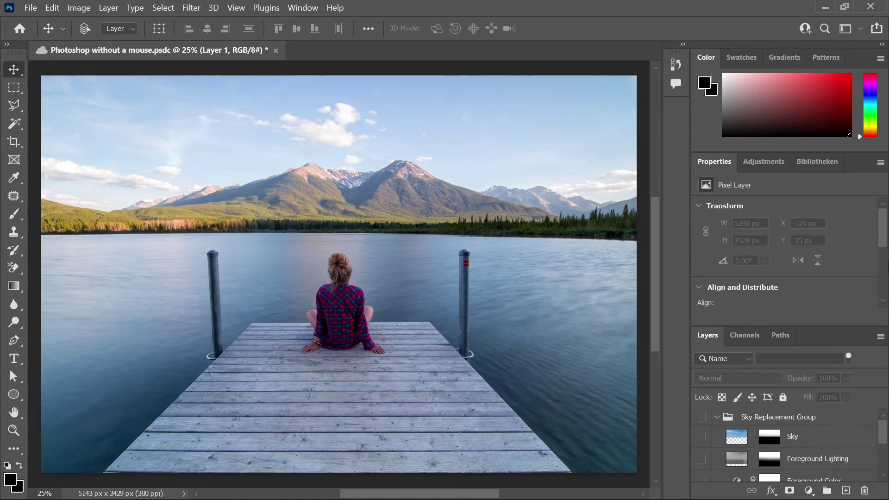
key(ctrl+alt+shift+d)
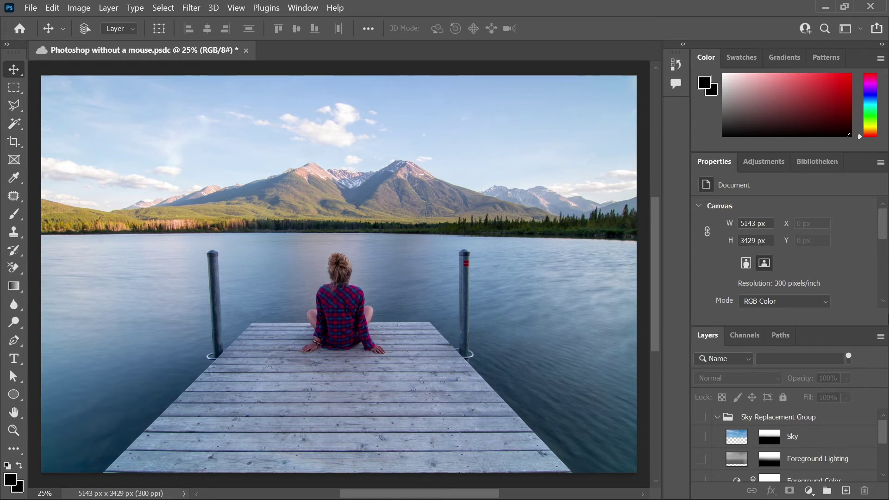
key(ctrl)
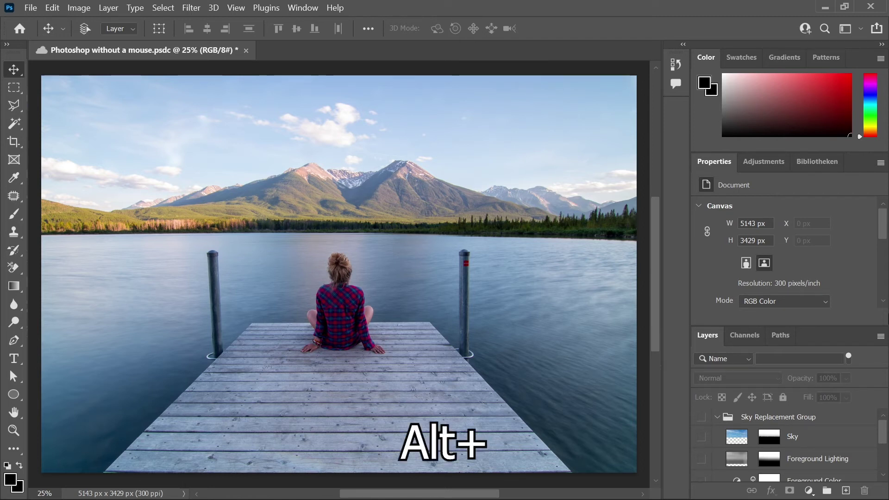
key(ctrl+alt+shift+f)
text(layer 0)
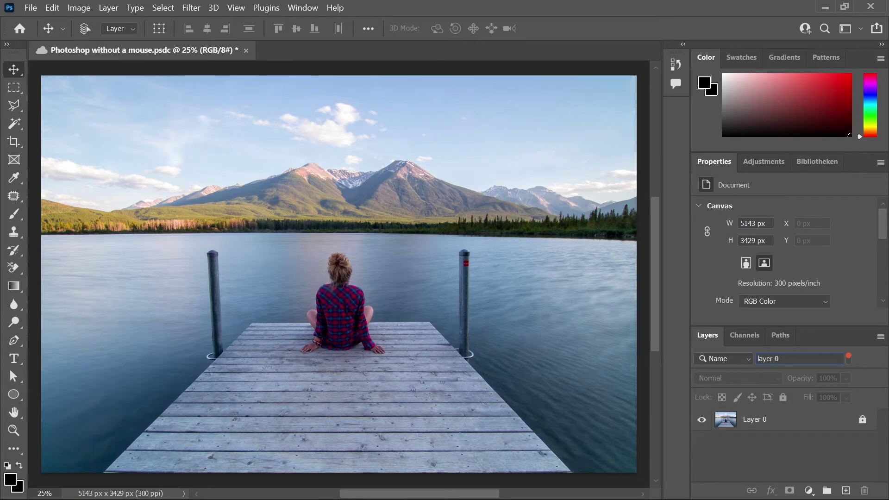
key(Return)
key(alt+period)
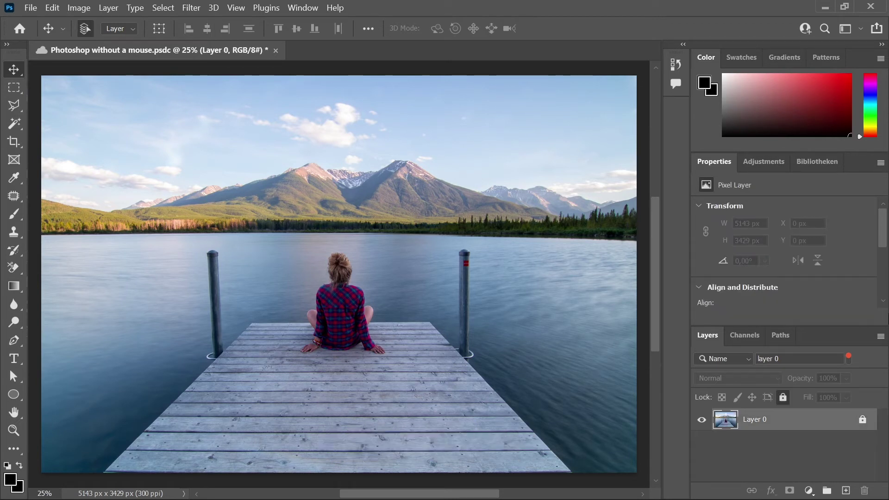
key(ctrl+alt+j)
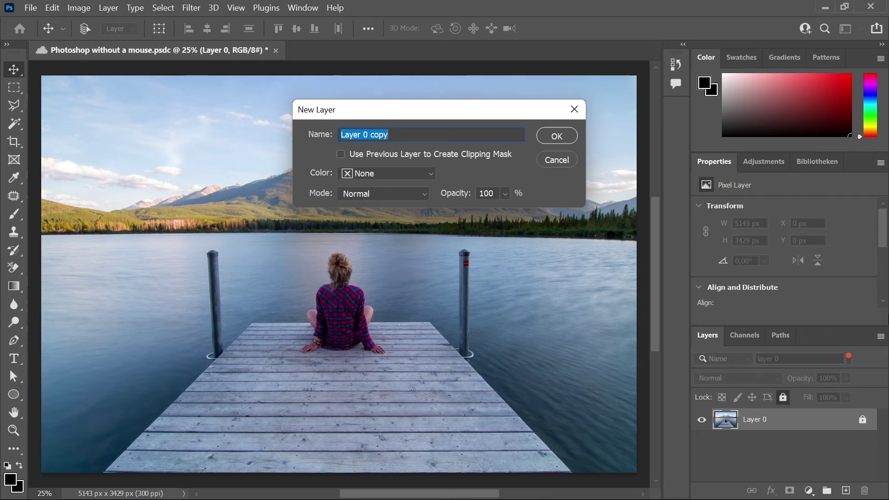
text(girl)
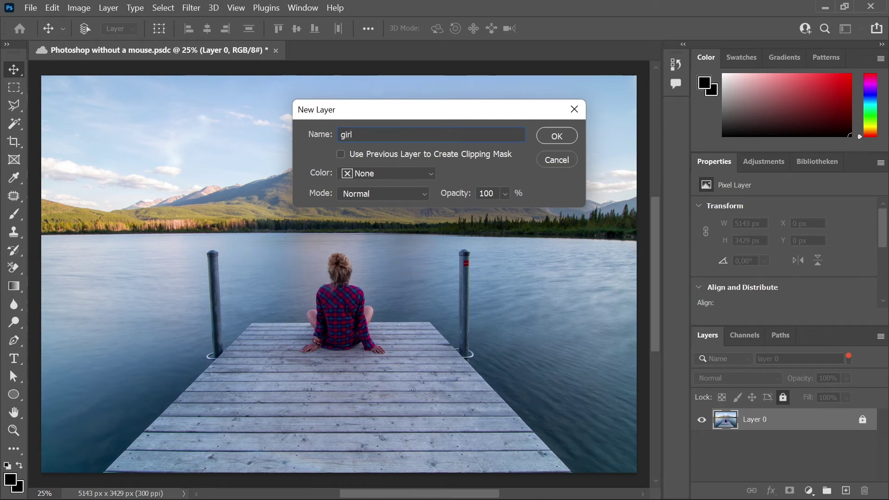
key(Return)
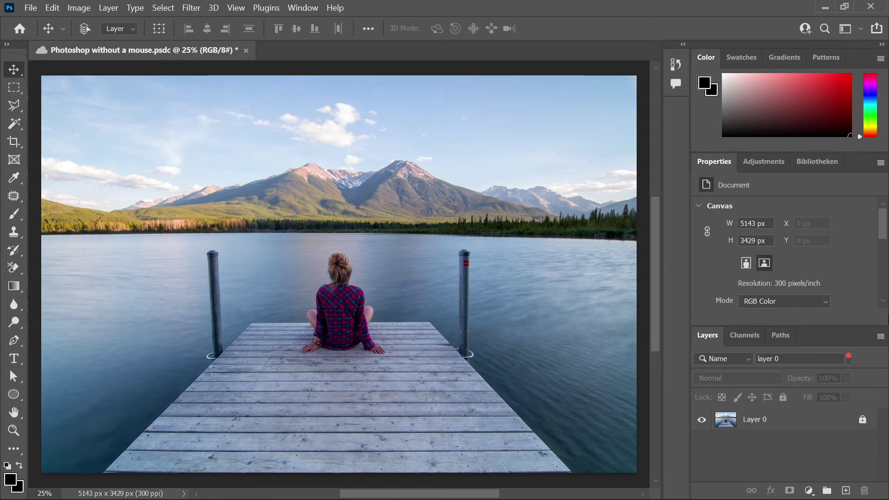
Duplicate Layer 0 again as a new layer named "lake".
key(ctrl+alt+a)
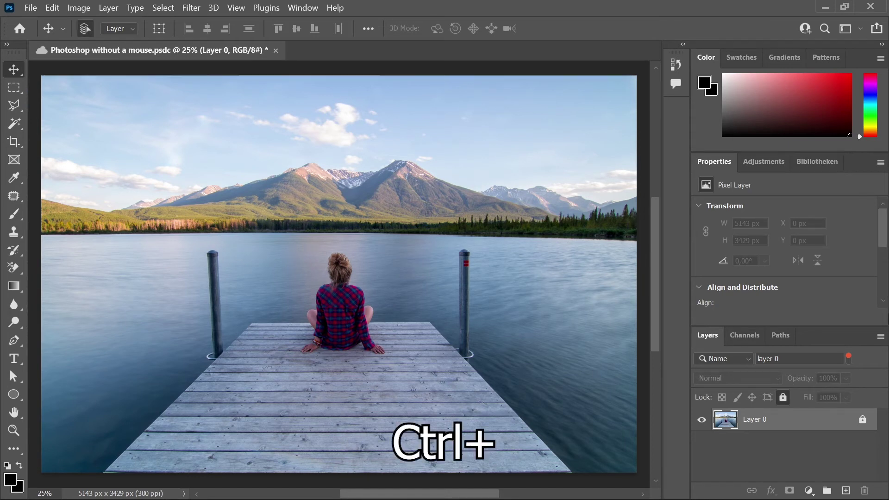
key(ctrl+alt+j)
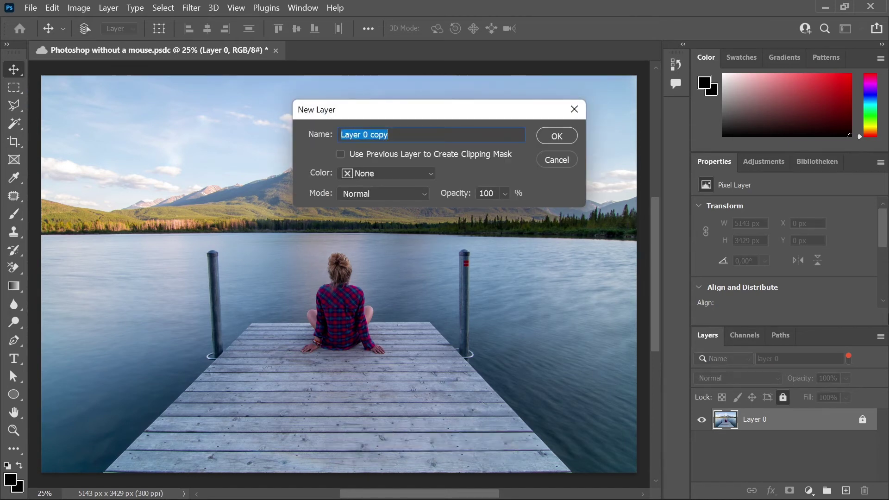
key(BackSpace)
text(lake)
key(Return)
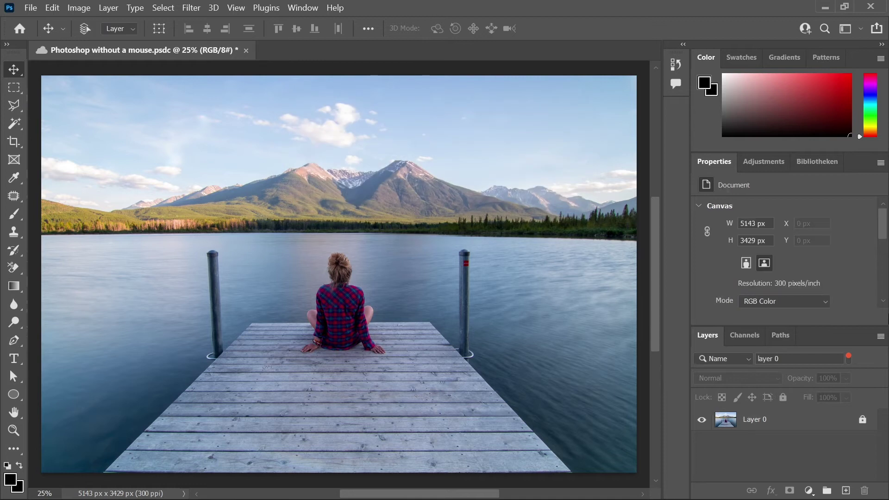
Clear the current layer filter, filter the layers by the name "lake" and select the lake layer.
key(ctrl+alt+shift+f)
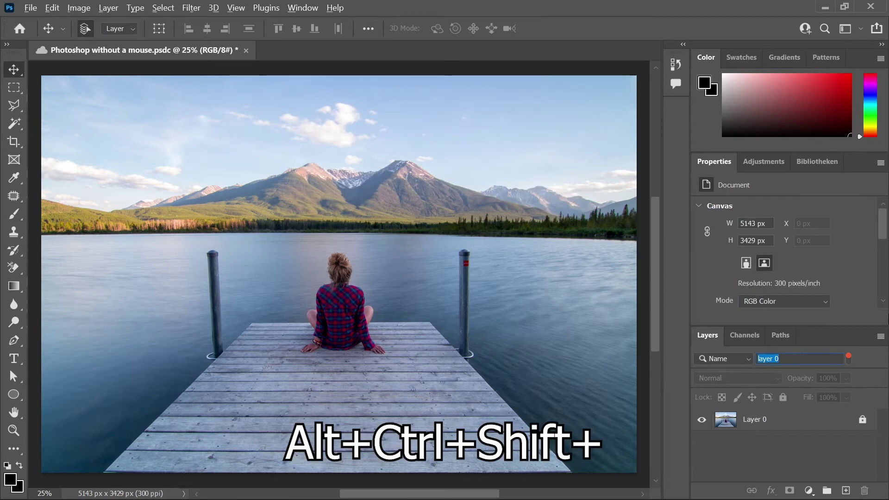
key(BackSpace)
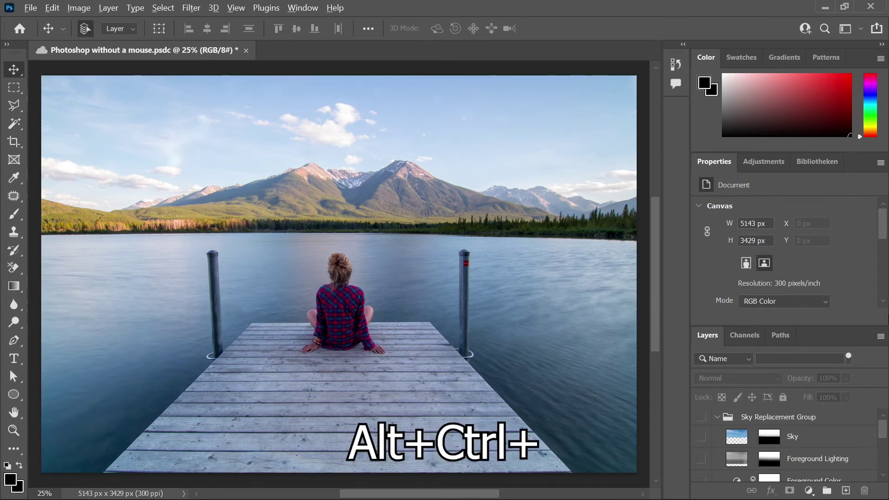
key(ctrl+alt+shift+f)
text(lake)
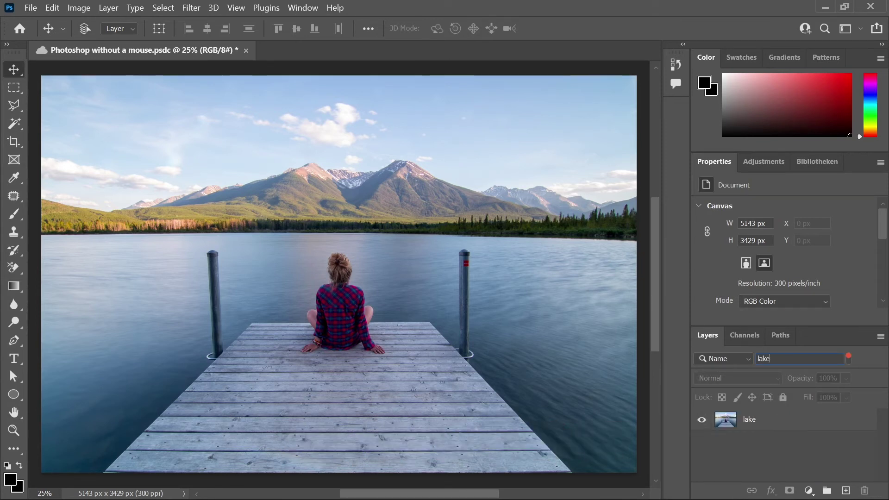
key(ctrl+alt+a)
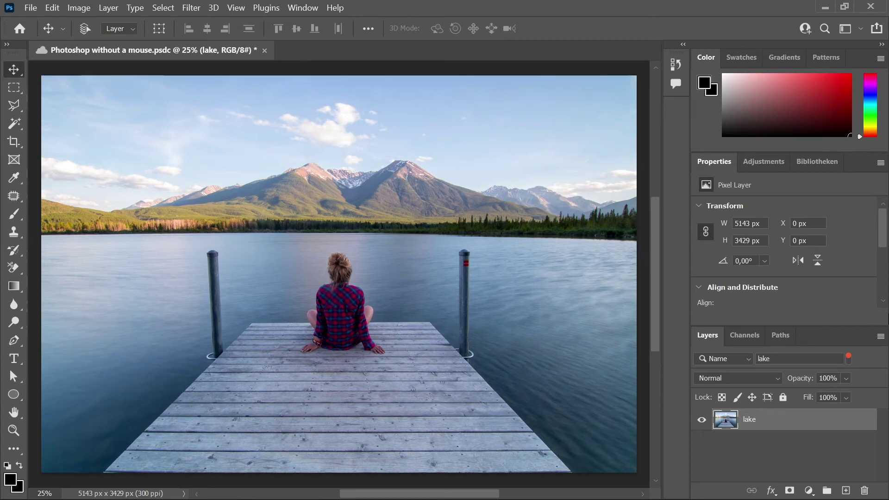
Remove the seated girl from the lake layer with Content-Aware Fill, using a subject selection expanded by 50 pixels and output to Current Layer.
key(ctrl+F7)
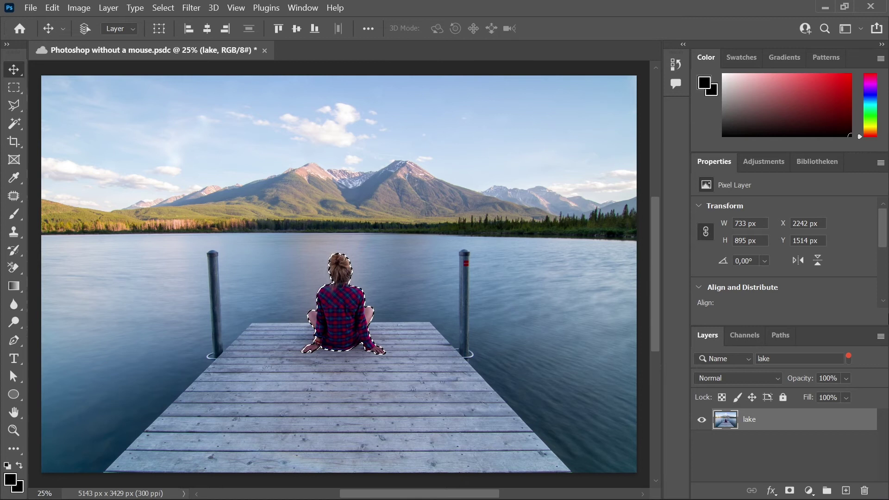
key(ctrl+F8)
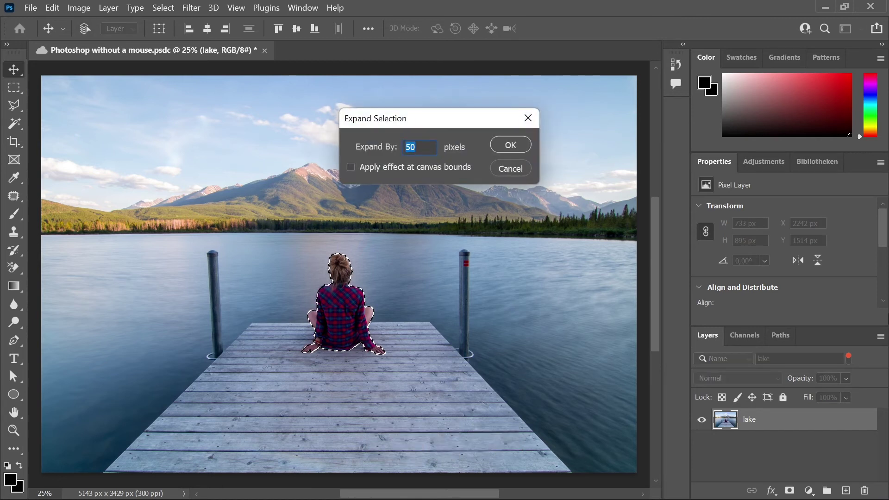
text(50)
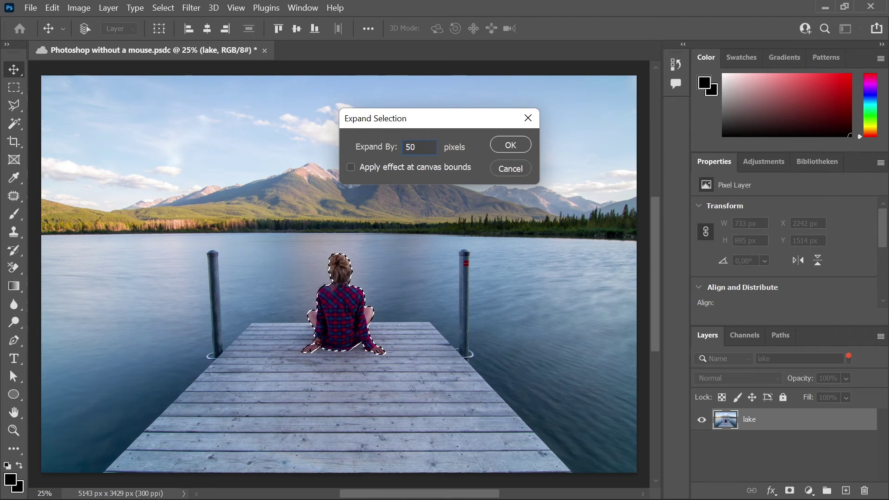
key(Return)
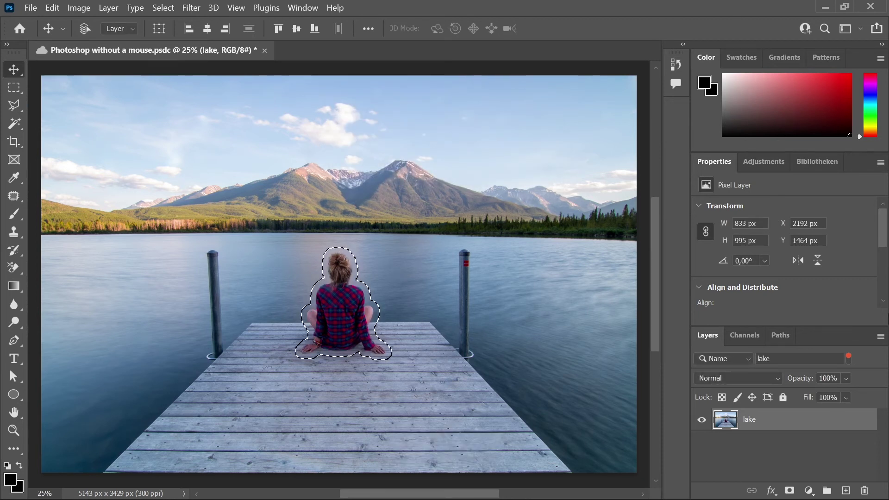
key(ctrl+F9)
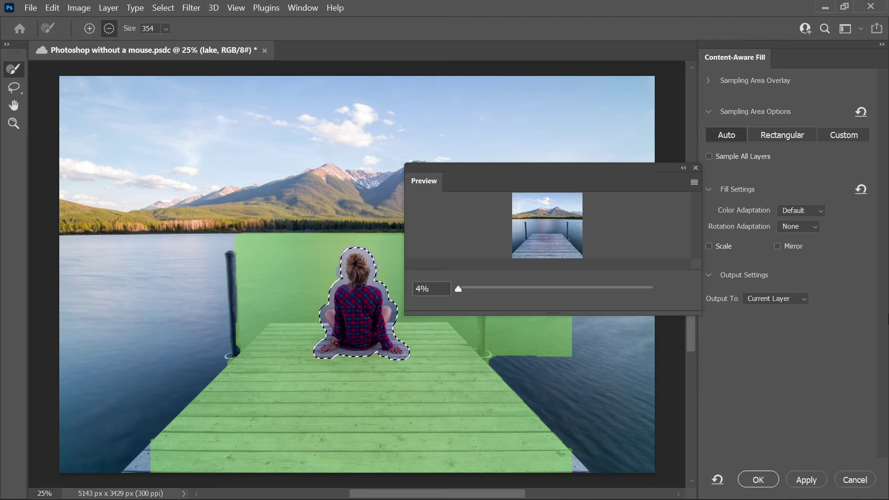
key(Return)
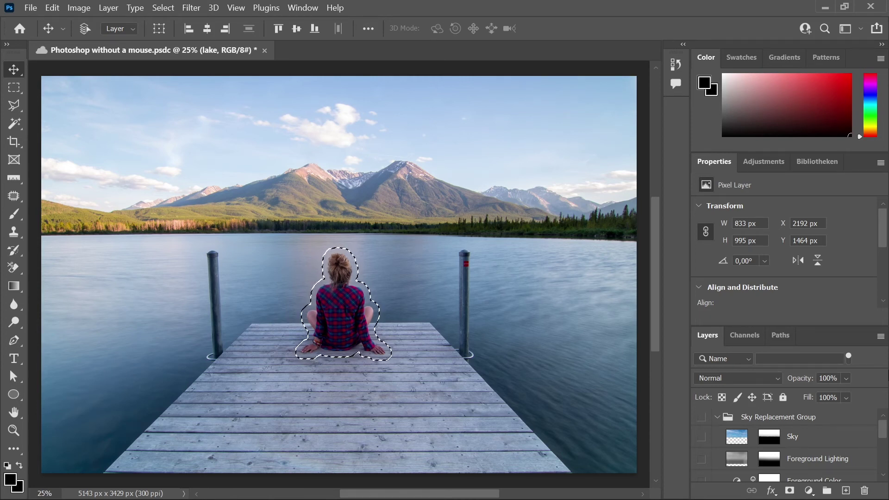
Filter the layers by the name "girl", hide the girl layer and deselect the outline on the canvas.
key(ctrl+alt+shift+f)
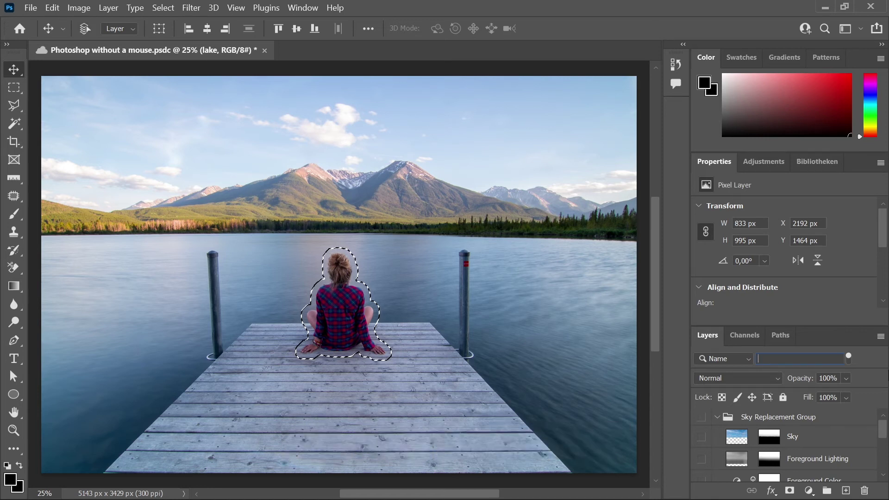
text(girl)
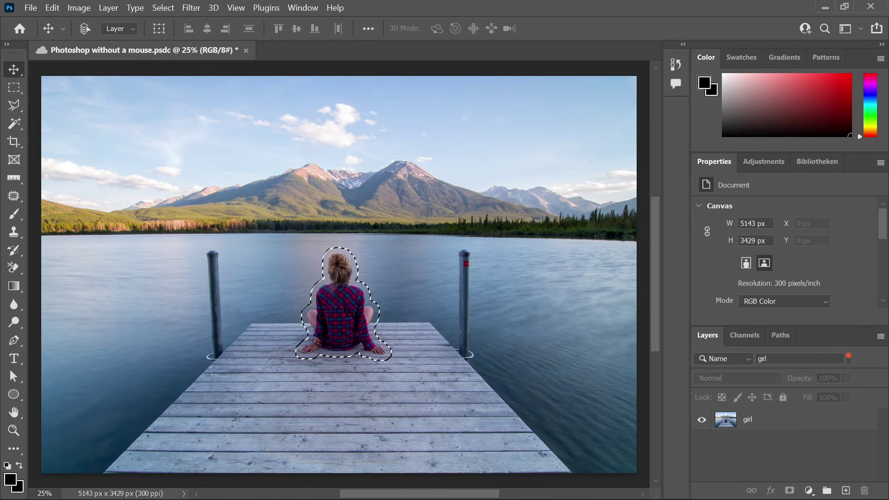
key(ctrl+alt+a)
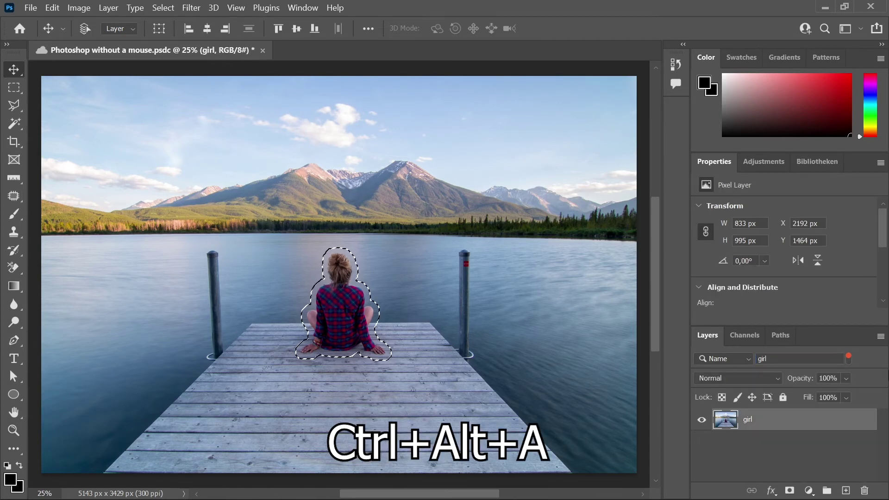
key(ctrl+comma)
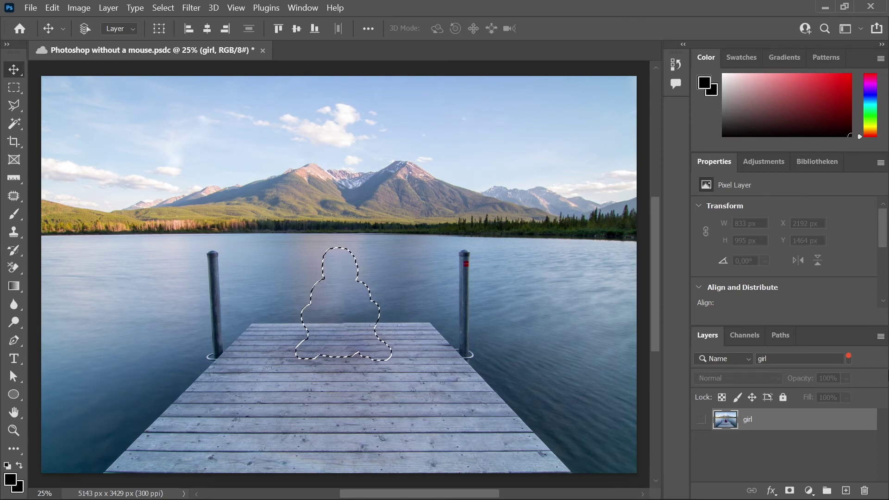
key(ctrl+d)
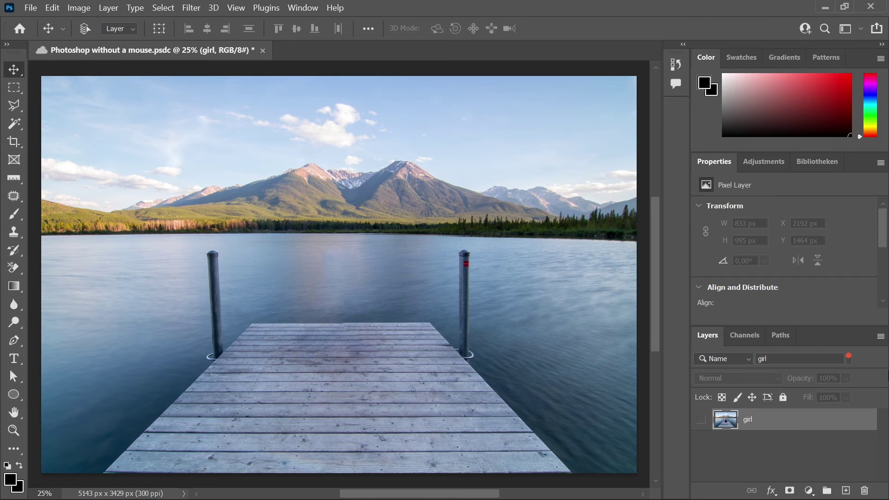
Replace the layer name filter with "lake" and hide the lake layer.
key(alt+ctrl+shift+f)
key(BackSpace)
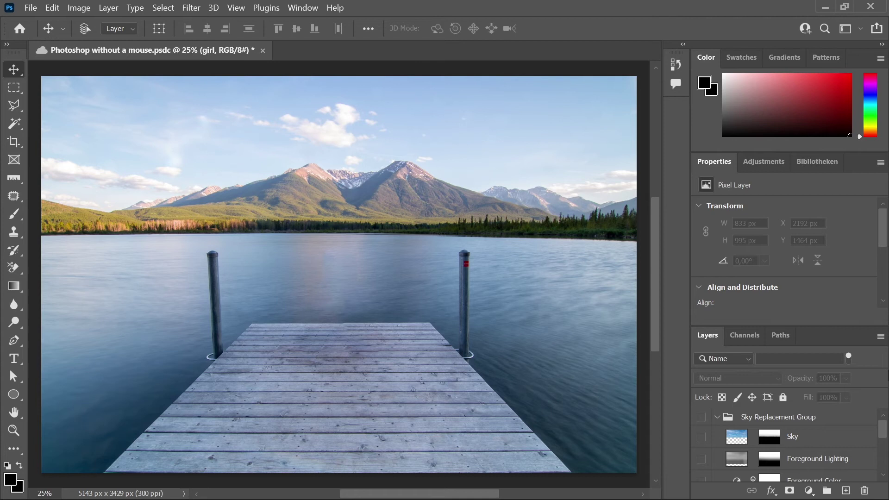
key(ctrl+alt+shift+f)
text(lake)
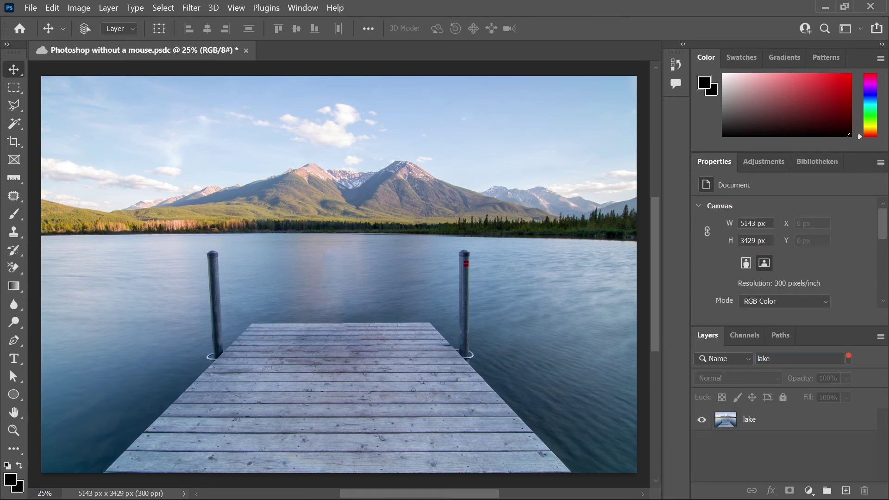
key(ctrl+alt+a)
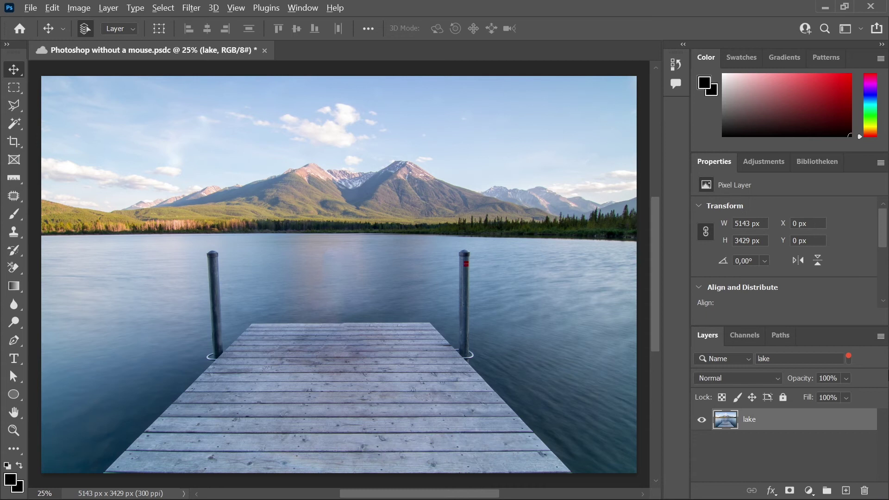
key(ctrl+comma)
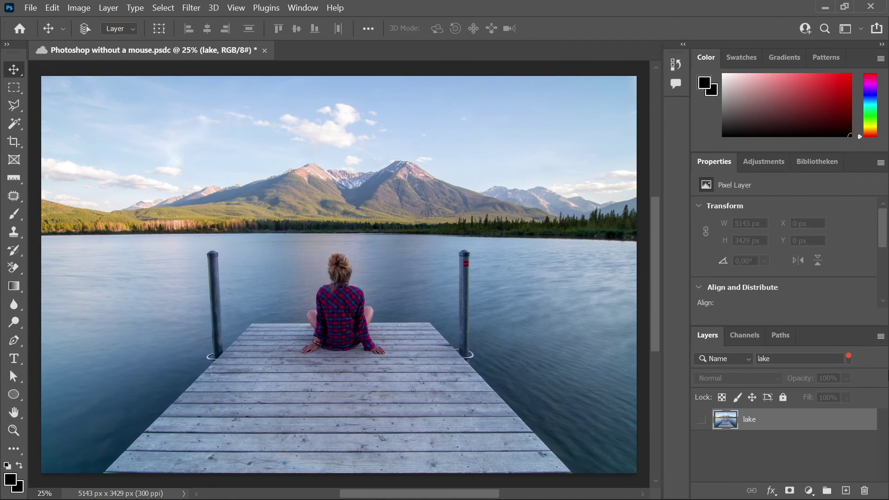
Replace the layer name filter with "girl", select the girl layer and make it visible.
key(alt+ctrl+shift+f)
key(BackSpace)
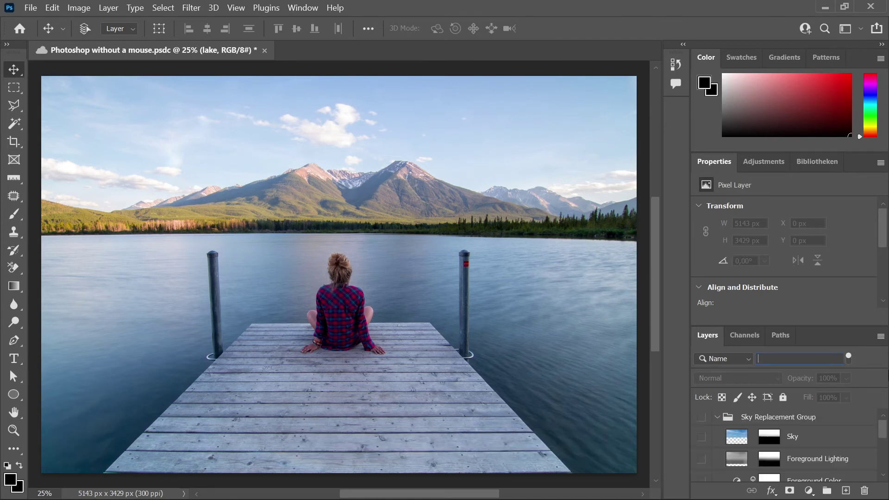
text(girl)
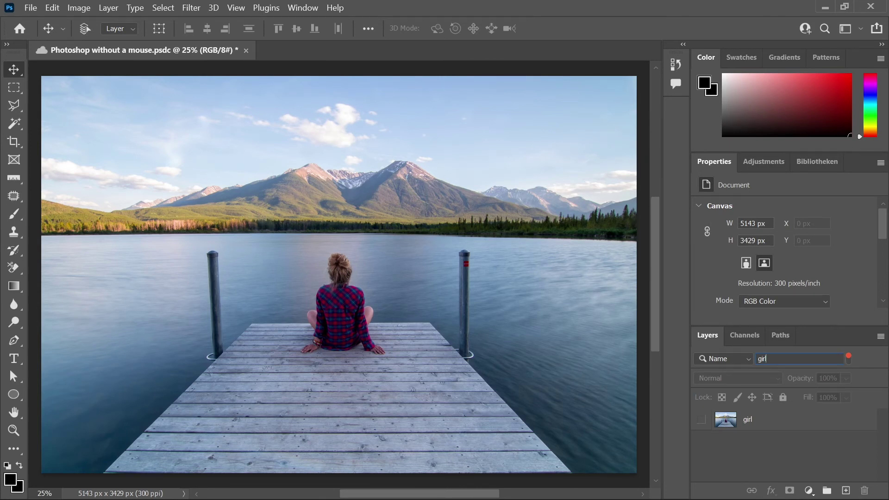
key(alt)
key(ctrl+alt+a)
key(ctrl+comma)
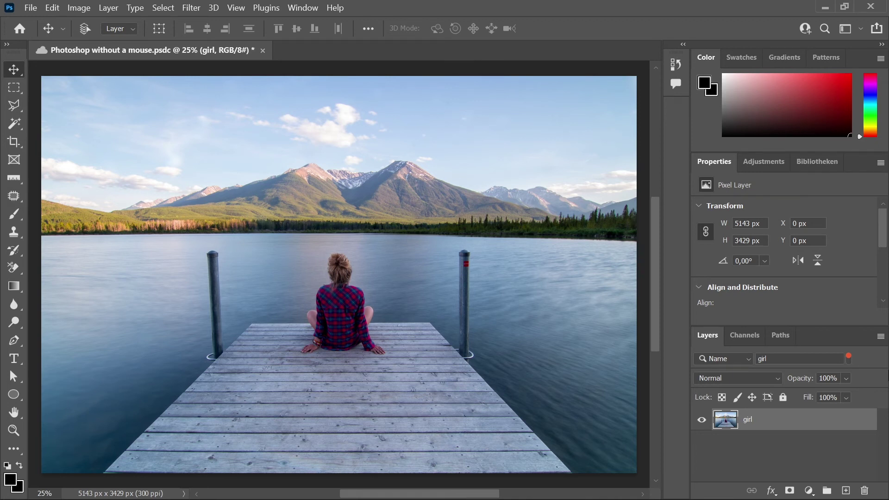
Filter the layers by the name "layer 0" and hide the locked Layer 0.
key(ctrl+alt+shift+f)
text(layer 0)
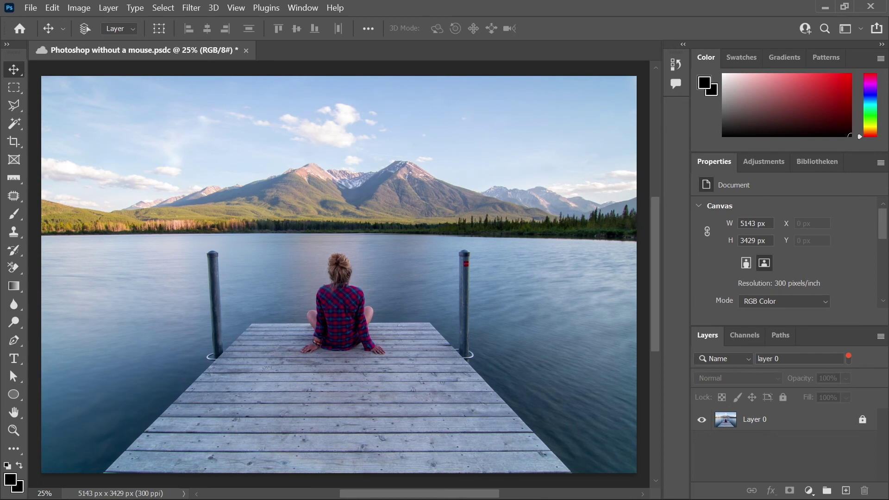
key(ctrl+alt+a)
key(ctrl+comma)
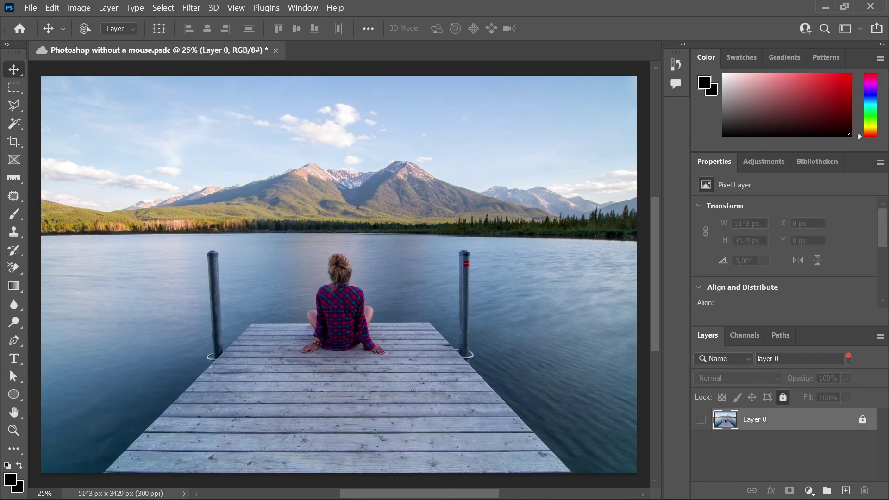
Find the girl layer again with the name filter "girl", select it and clear the filter.
key(ctrl+alt+shift+f)
key(BackSpace)
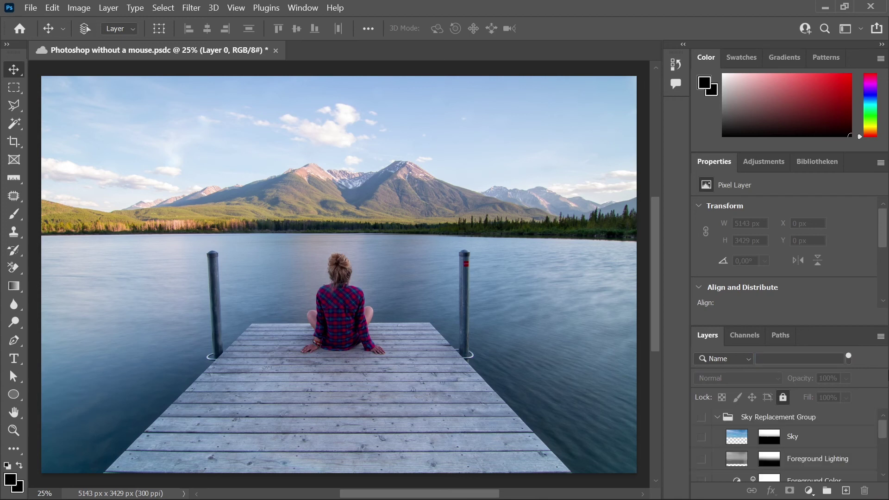
key(alt)
key(ctrl+alt+shift+f)
text(girl)
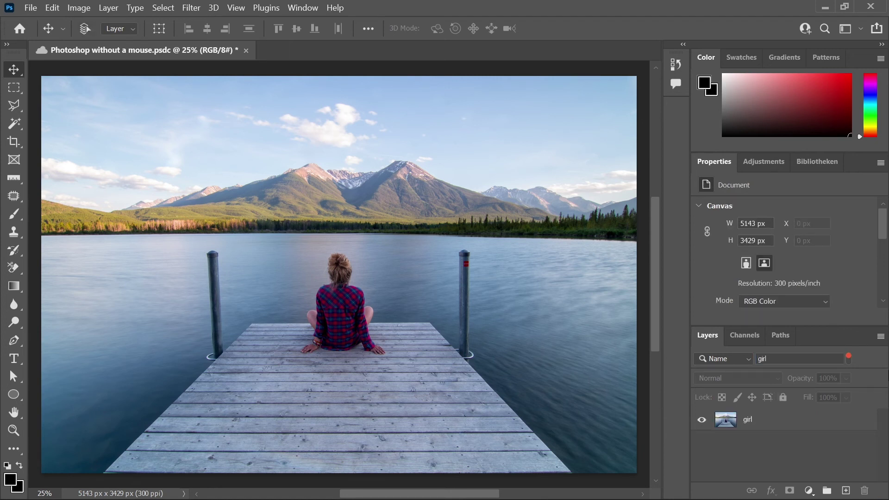
key(ctrl+alt+a)
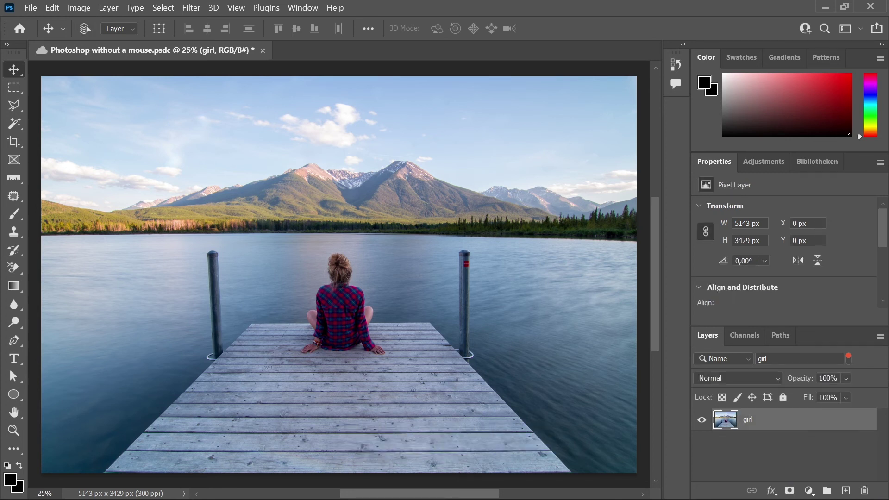
key(ctrl+alt+shift+f)
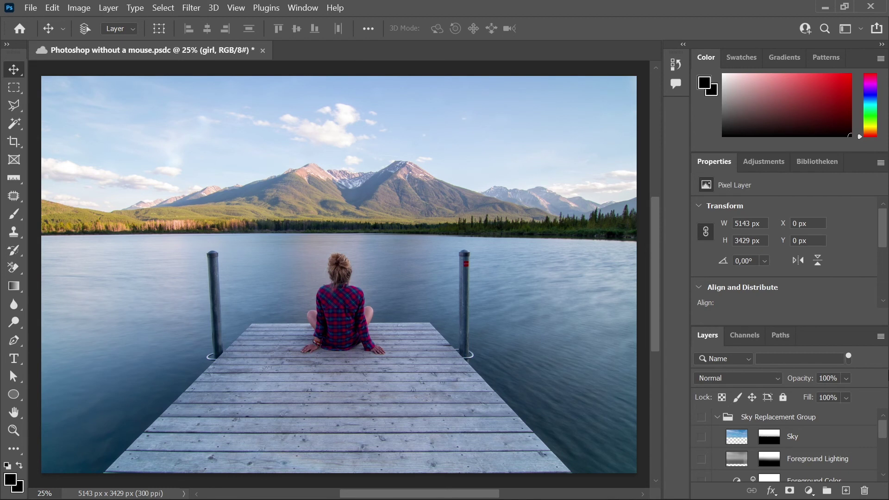
Isolate the girl on her layer by deleting everything outside a subject selection, then deselect and save the document.
key(ctrl+F7)
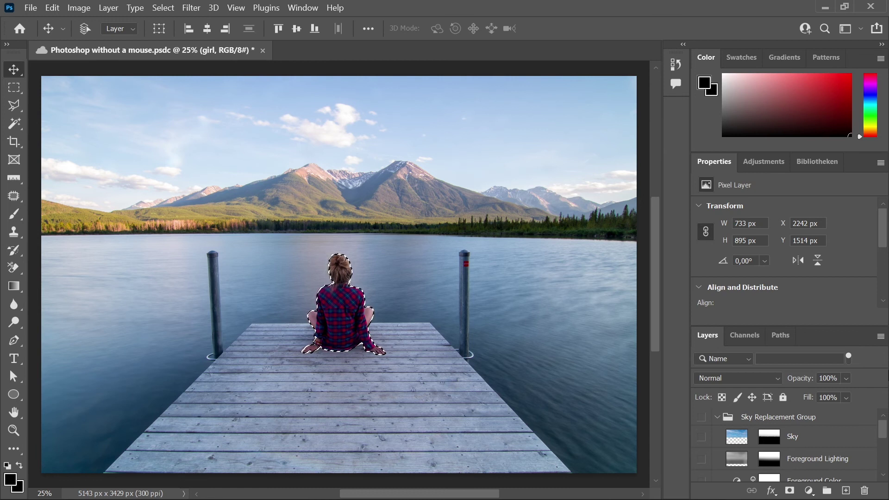
key(i)
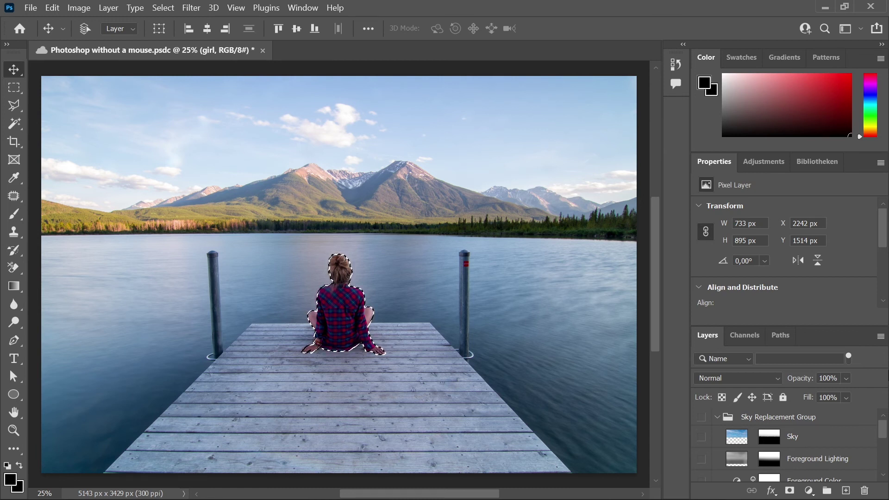
key(ctrl+shift+i)
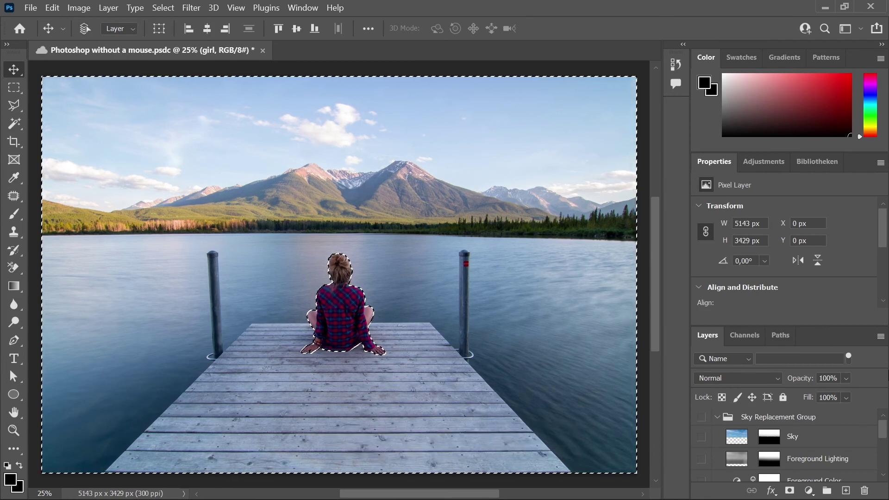
key(Delete)
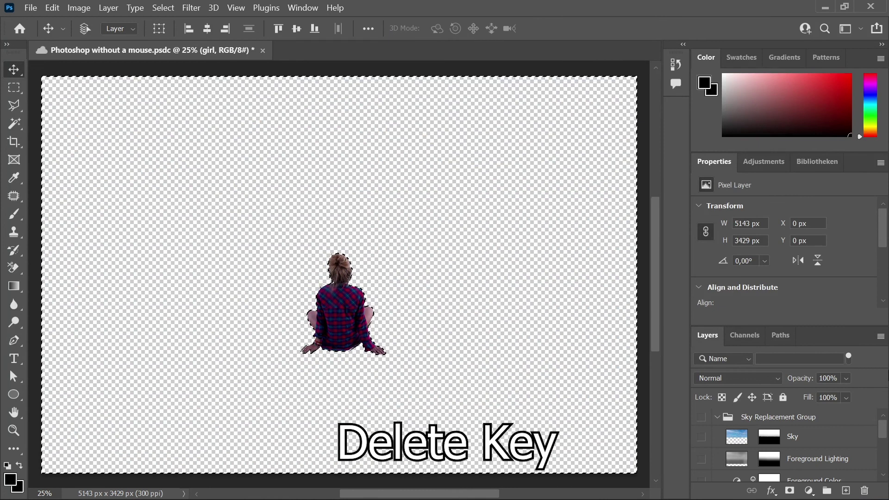
key(ctrl+d)
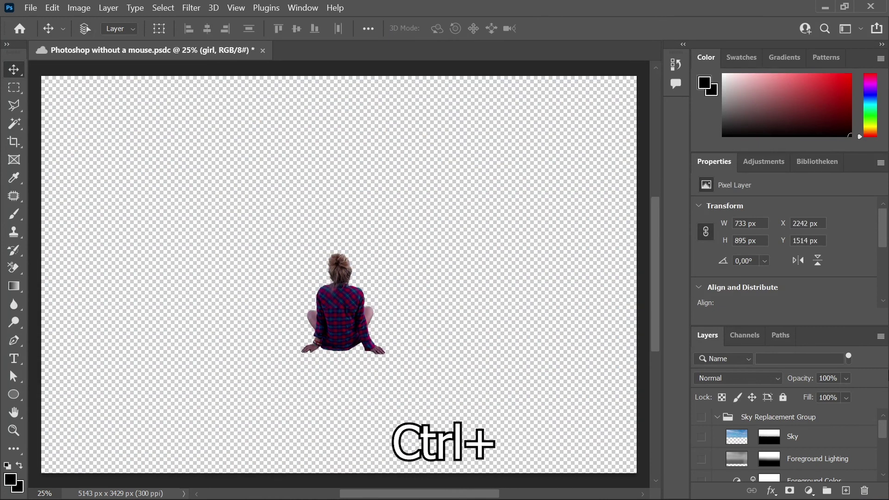
key(ctrl+s)
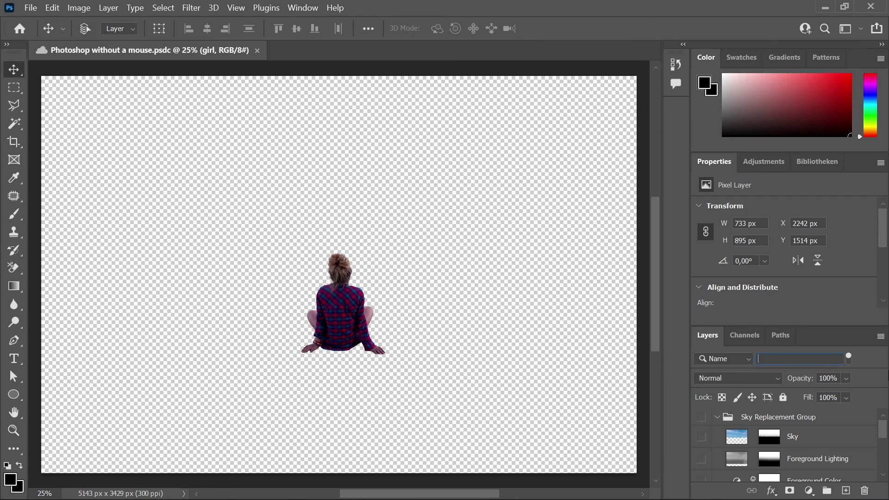
Filter the layers by the name "girl" and hide the cut-out girl layer.
key(ctrl+alt+shift+f)
text(girl)
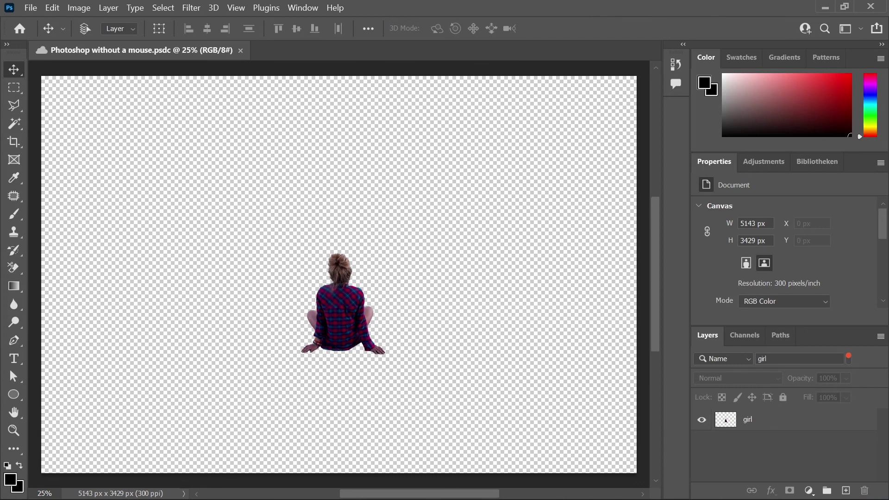
key(ctrl+alt+a)
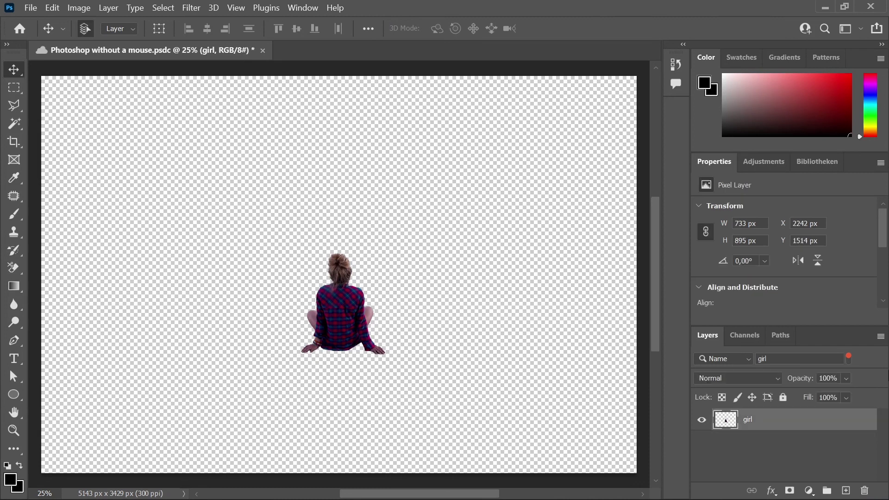
key(ctrl+comma)
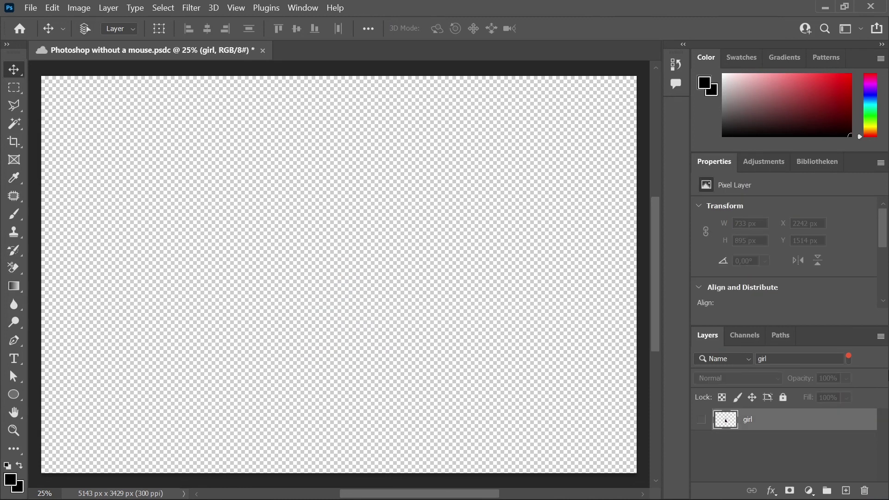
Show the lake layer using the name filter "lake" and convert it to black and white with the Default preset.
key(ctrl+alt+shift+f)
key(BackSpace)
text(lake)
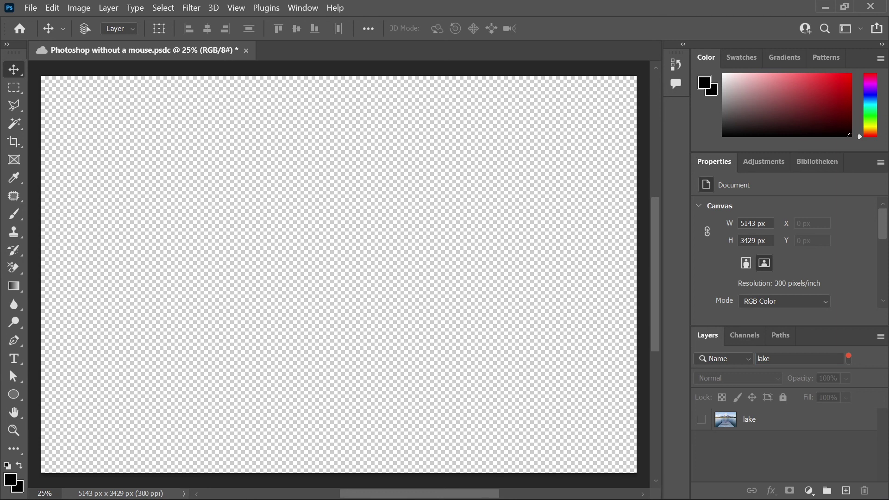
key(ctrl+alt+a)
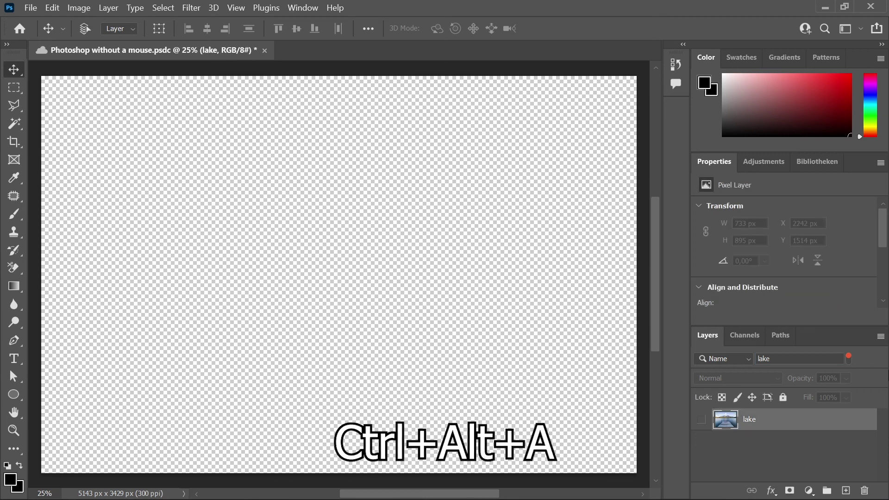
key(ctrl+comma)
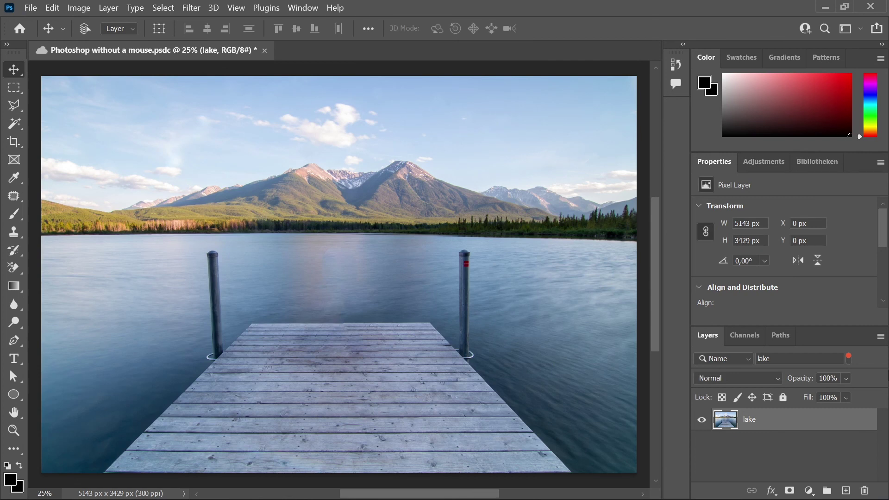
key(ctrl+alt+shift+b)
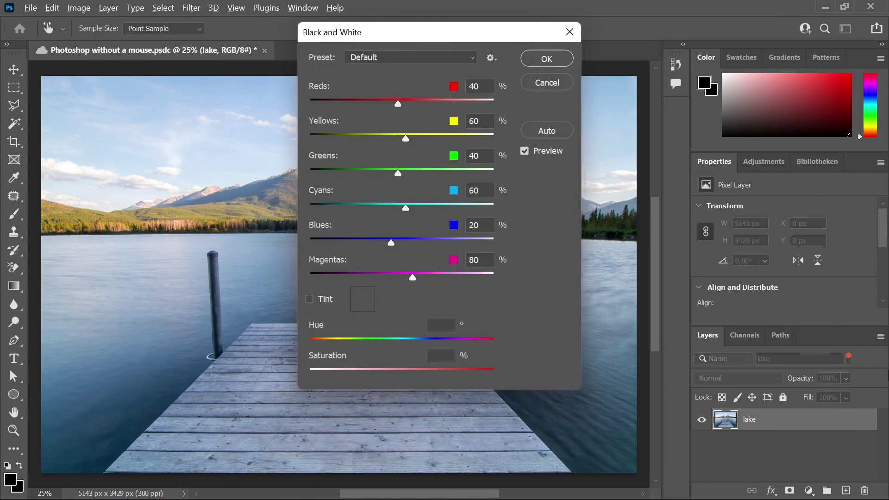
key(Return)
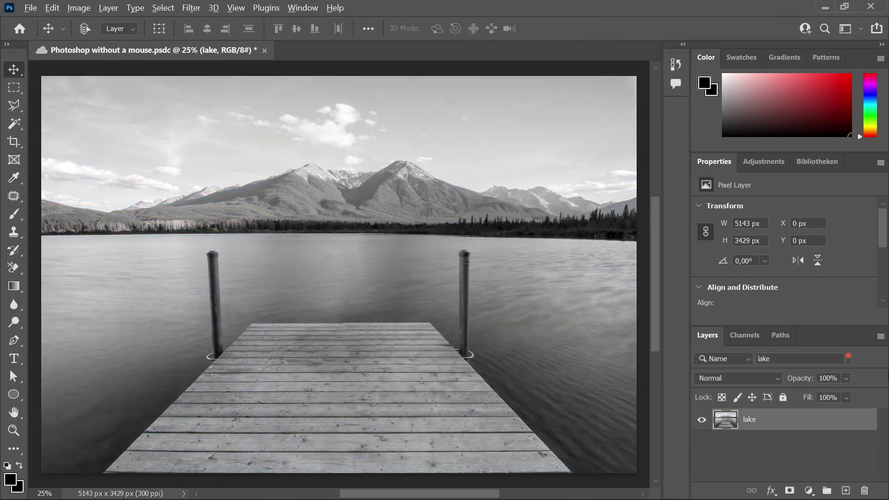